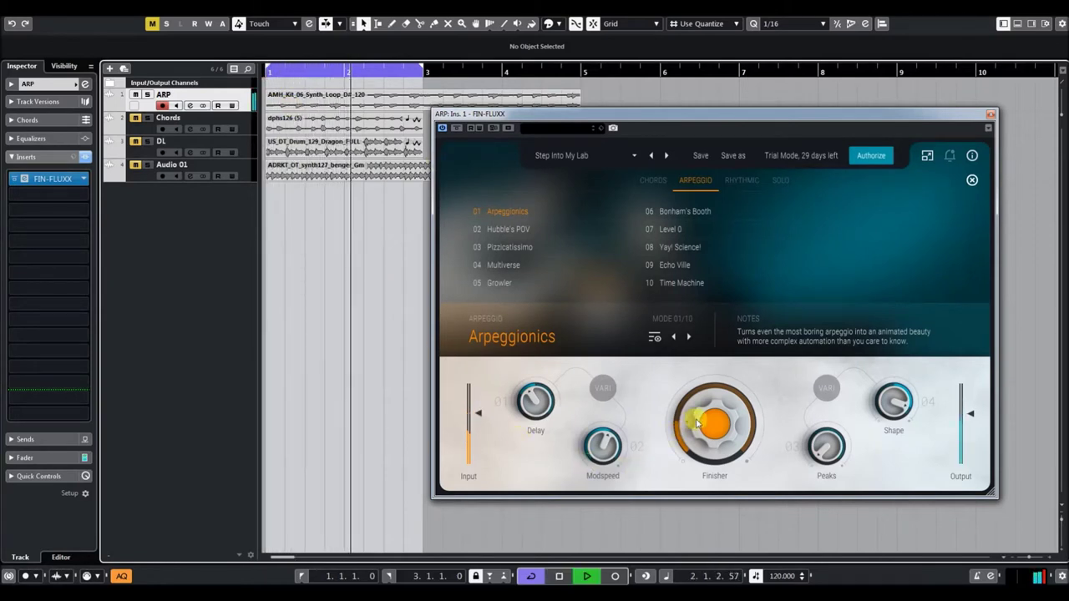
Turn the Finisher down in the Arpeggionics mode and bring it slightly back up
left_click_drag(716, 458, 722, 478)
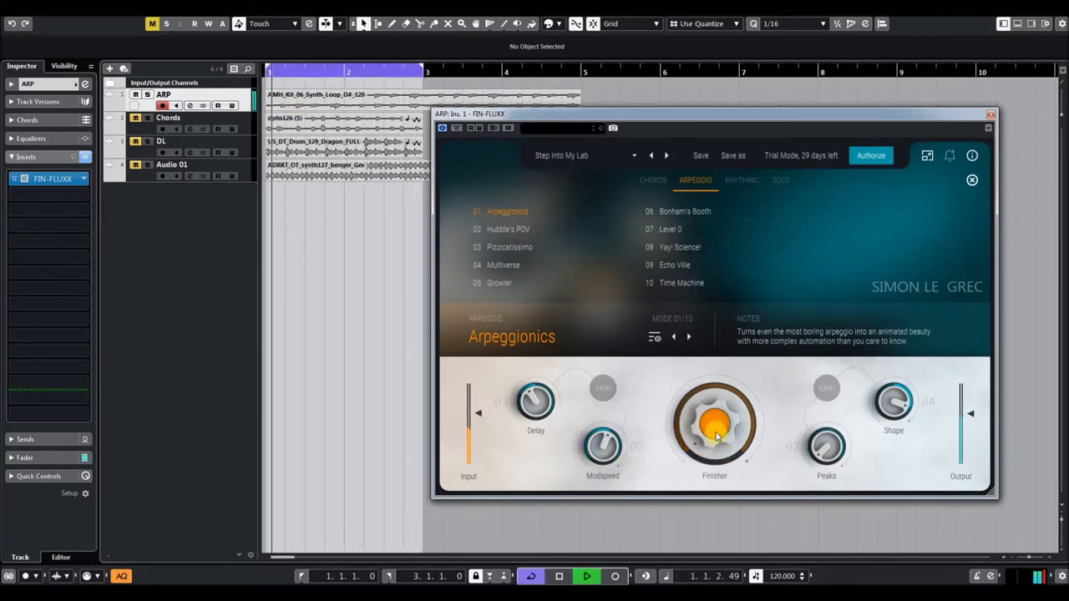
left_click_drag(715, 435, 751, 475)
mouse_move(716, 411)
left_mouse_down()
mouse_move(721, 350)
mouse_move(714, 399)
left_mouse_up()
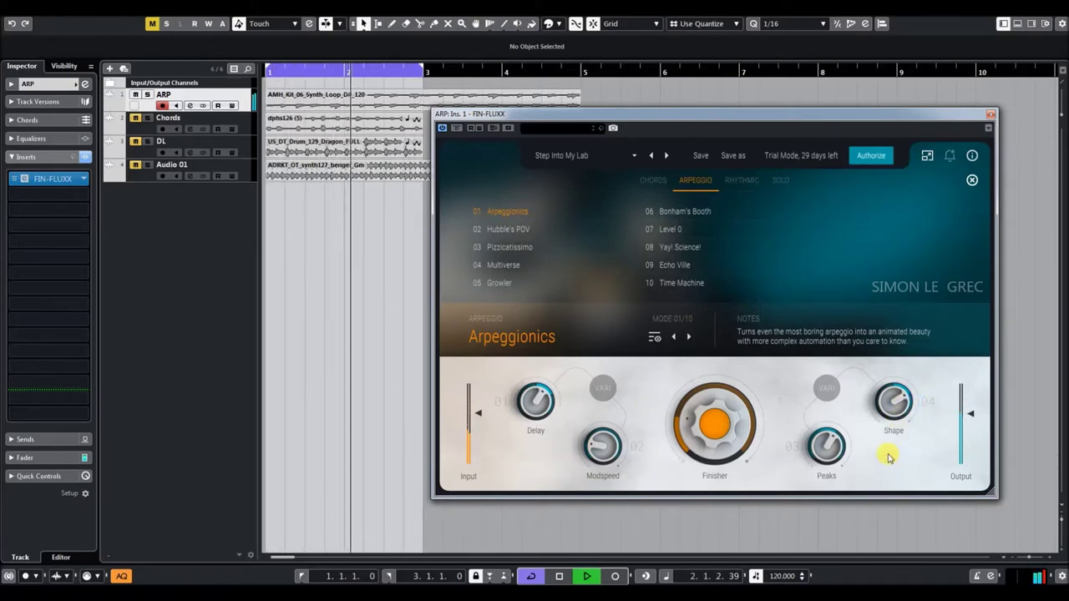
Raise Modspeed to maximum, turn Peaks, Shape and Delay down, and set the Finisher to 100 in the Arpeggionics mode
left_click_drag(616, 453, 604, 410)
left_click_drag(727, 424, 734, 380)
left_click_drag(826, 445, 828, 465)
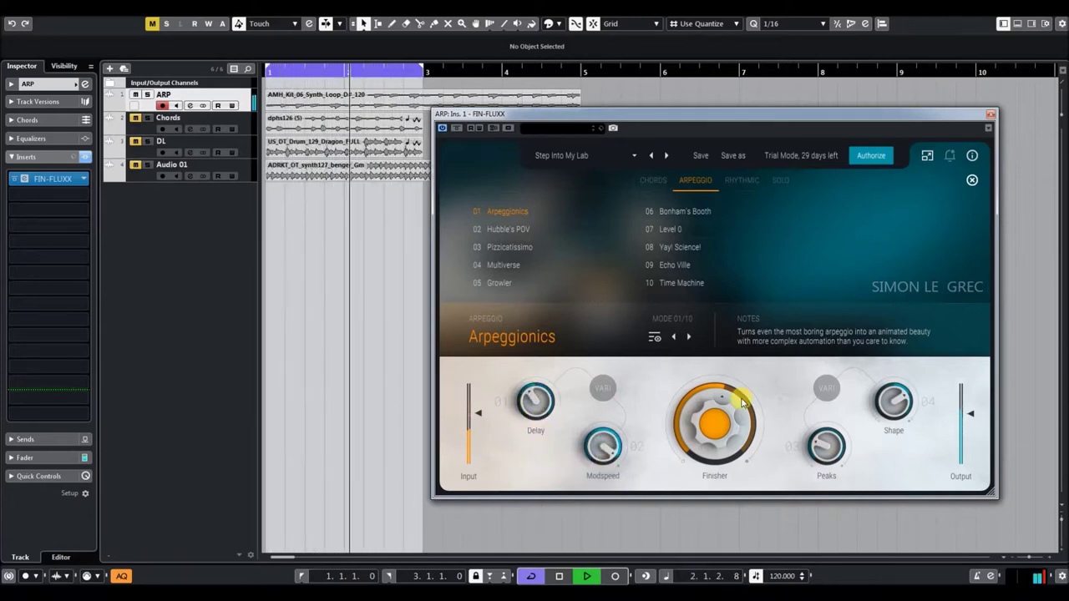
left_click_drag(896, 402, 906, 448)
left_click_drag(764, 456, 710, 377)
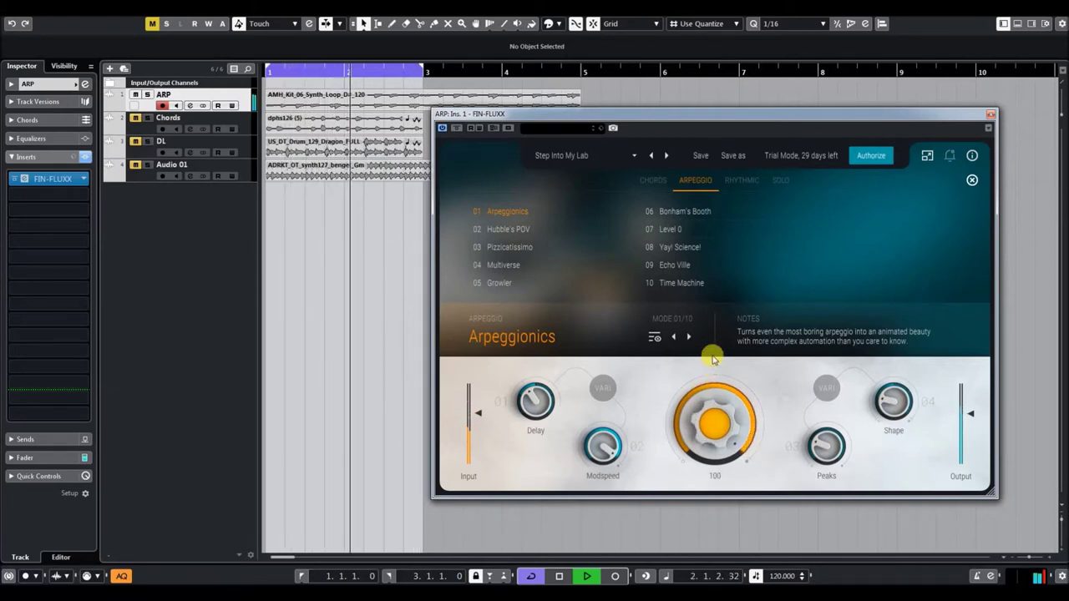
left_click_drag(536, 418, 537, 442)
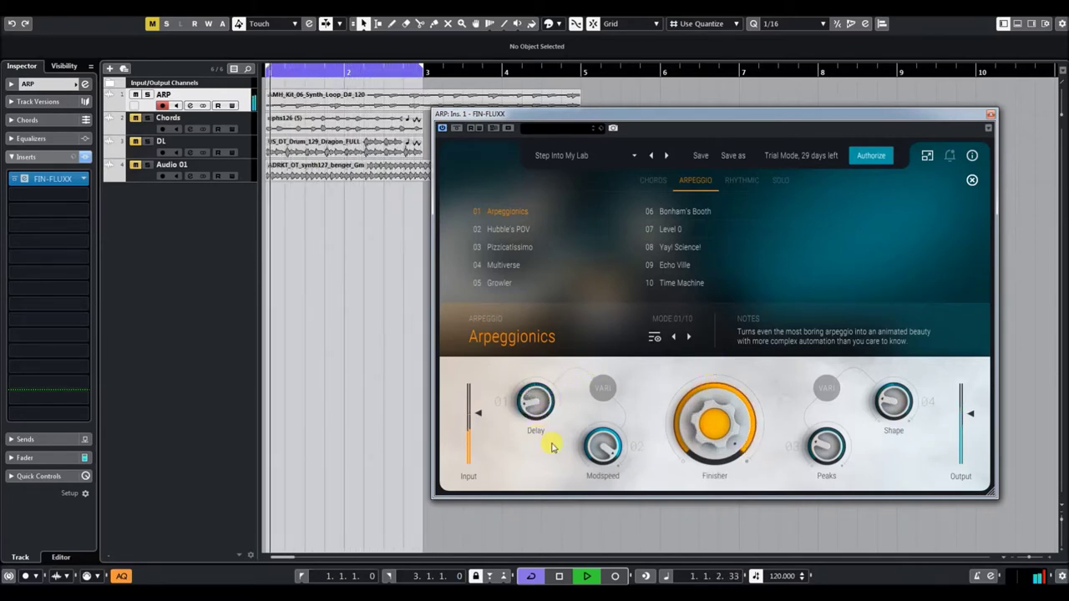
Switch to the Hubble's POV mode and raise the Finisher, Warmth and Shine
left_click(507, 235)
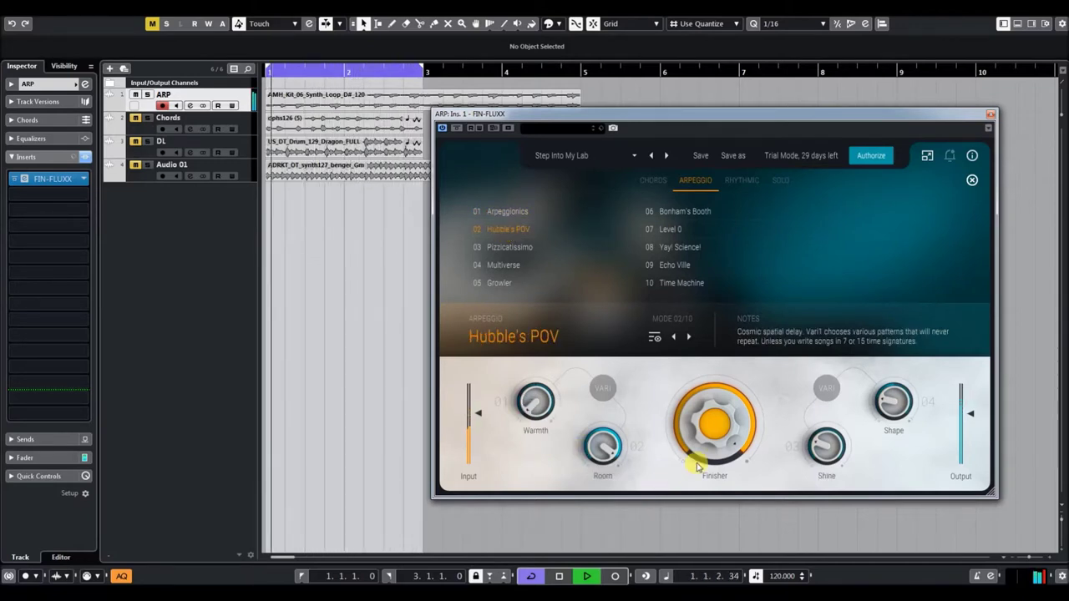
mouse_move(536, 408)
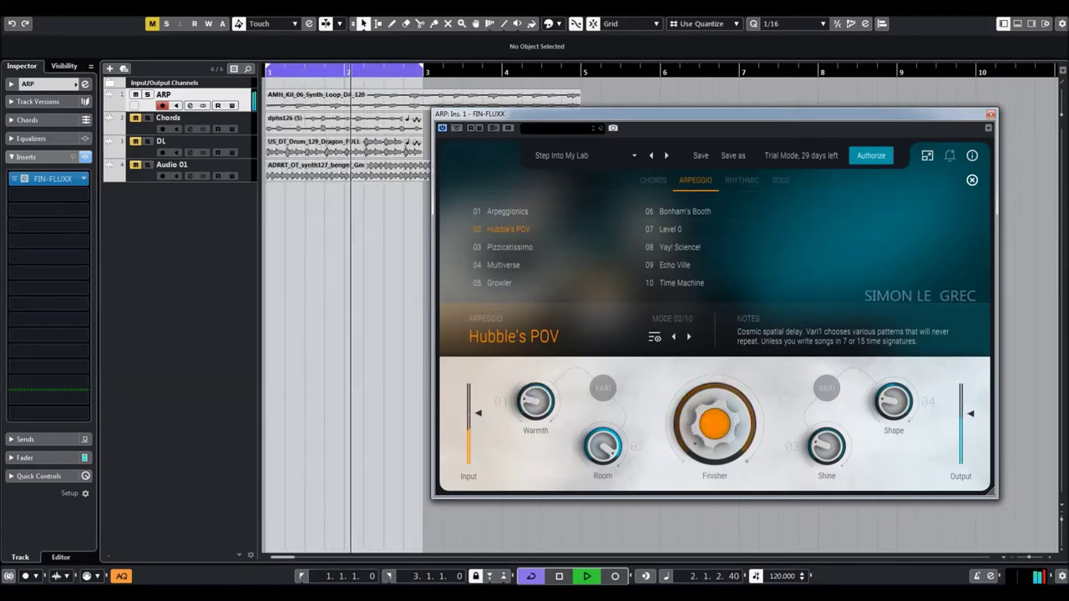
left_click_drag(715, 436, 728, 75)
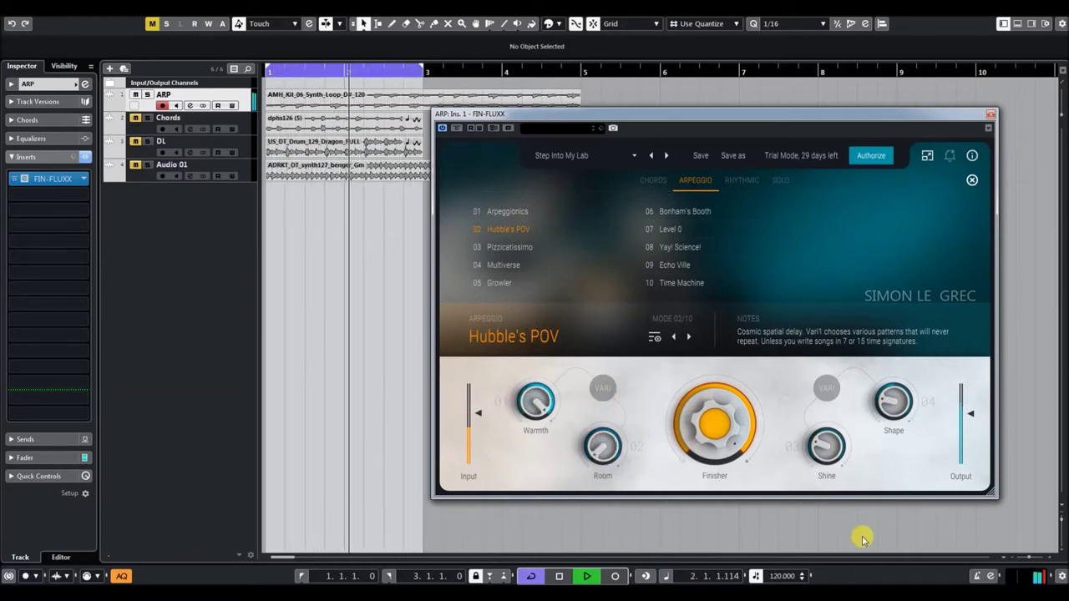
left_click_drag(829, 445, 833, 393)
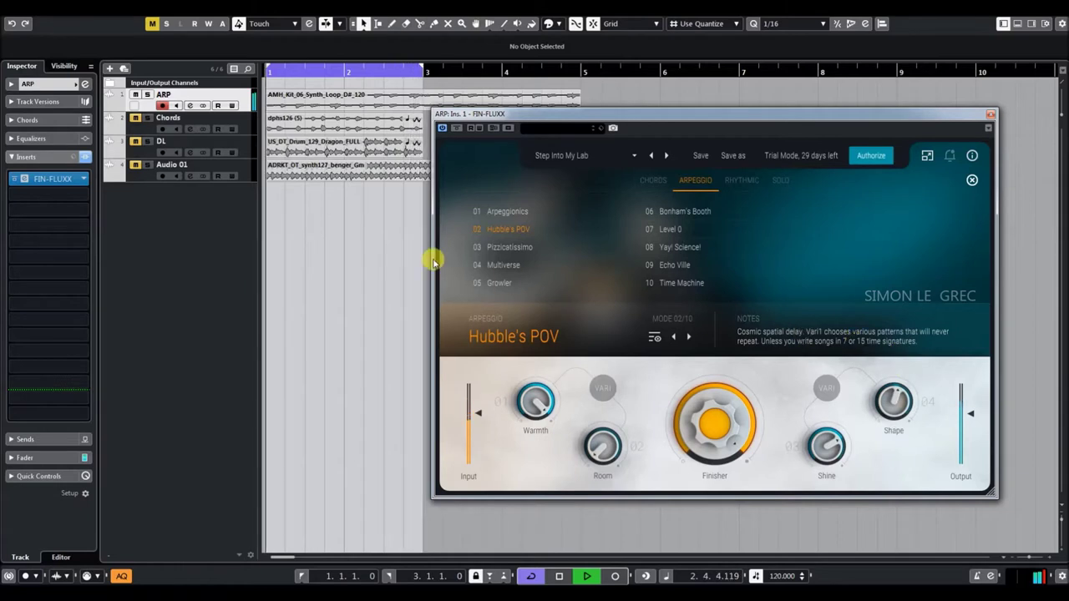
Unmute the DL drum track and set Shape to 0 in the Hubble's POV mode
left_click(135, 142)
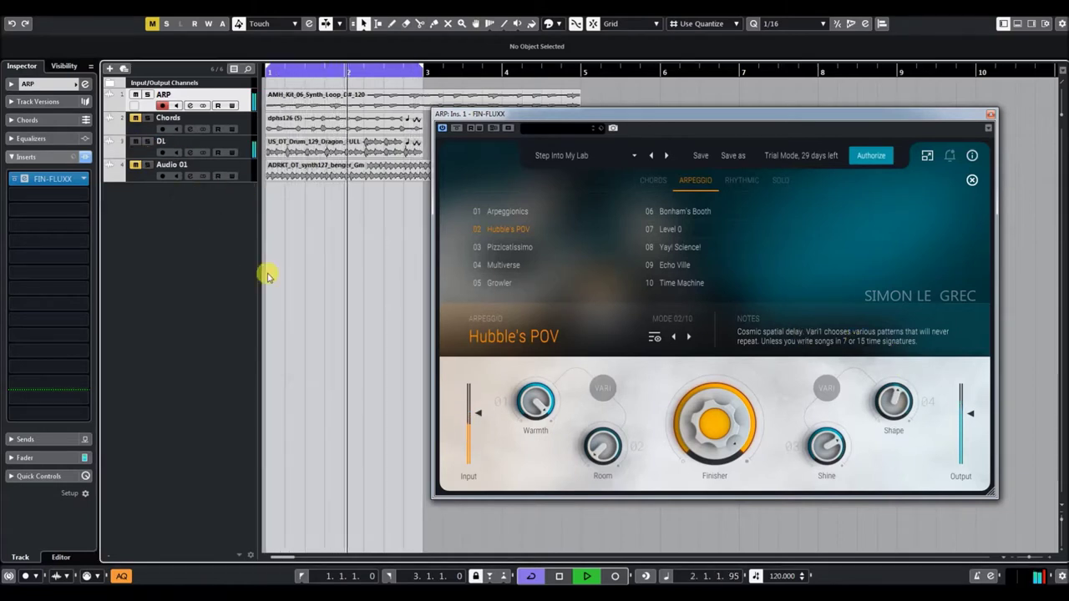
left_click_drag(875, 413, 896, 389)
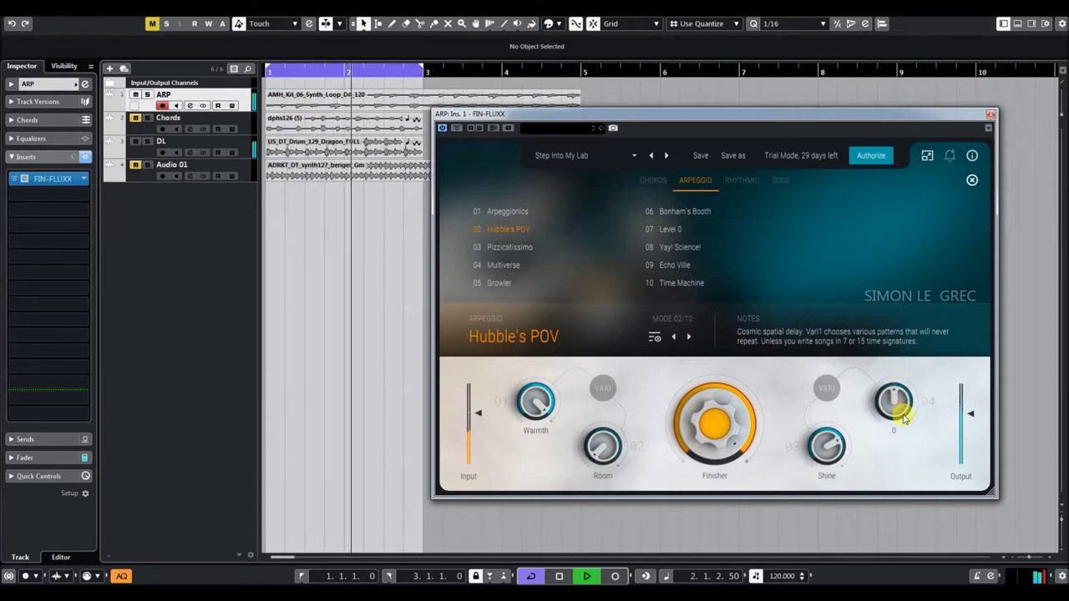
Switch to the Pizzicatissimo mode, sweep the Finisher from 0 up to full, and turn Time down
left_click(510, 246)
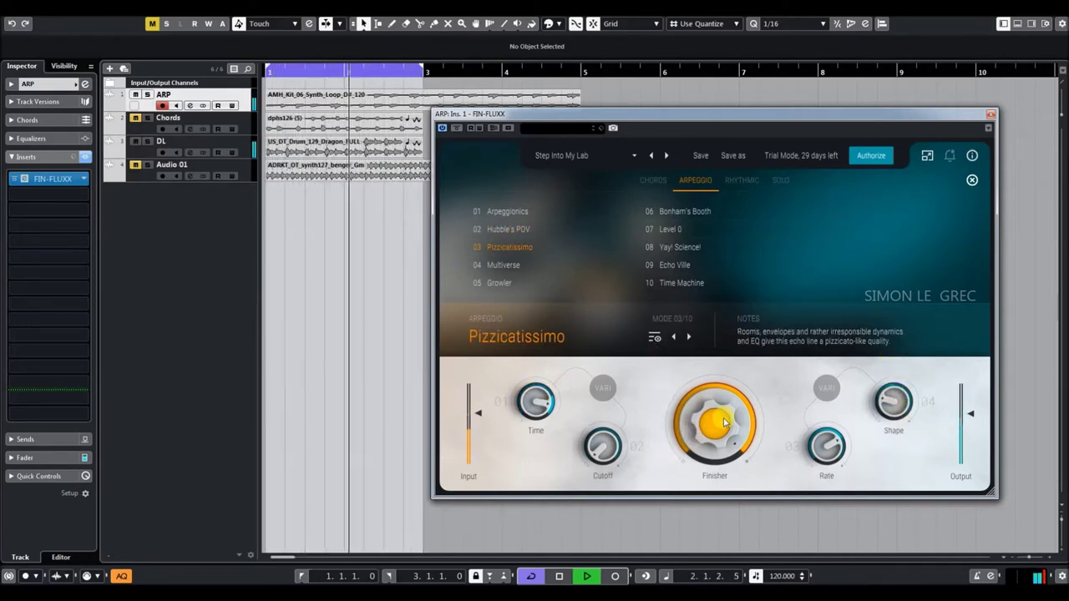
left_click_drag(716, 413, 742, 505)
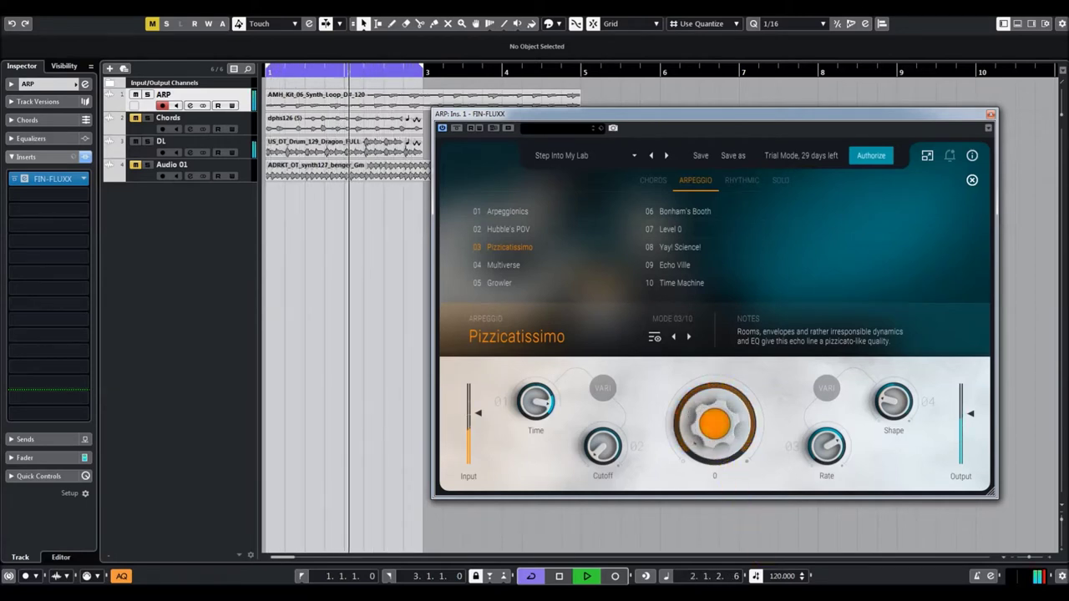
left_click_drag(740, 496, 726, 453)
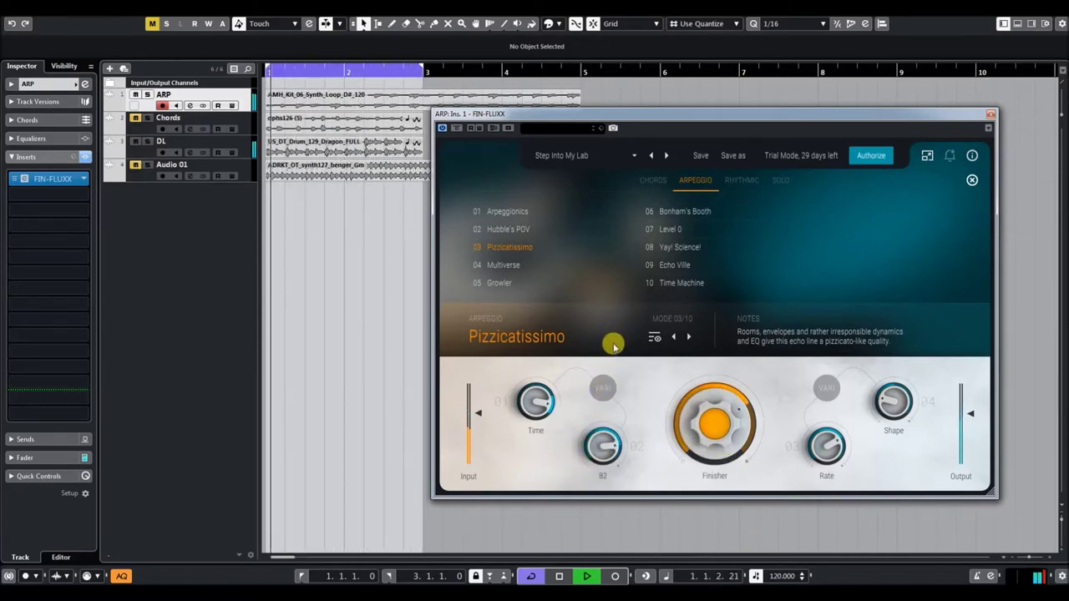
left_click_drag(538, 409, 542, 443)
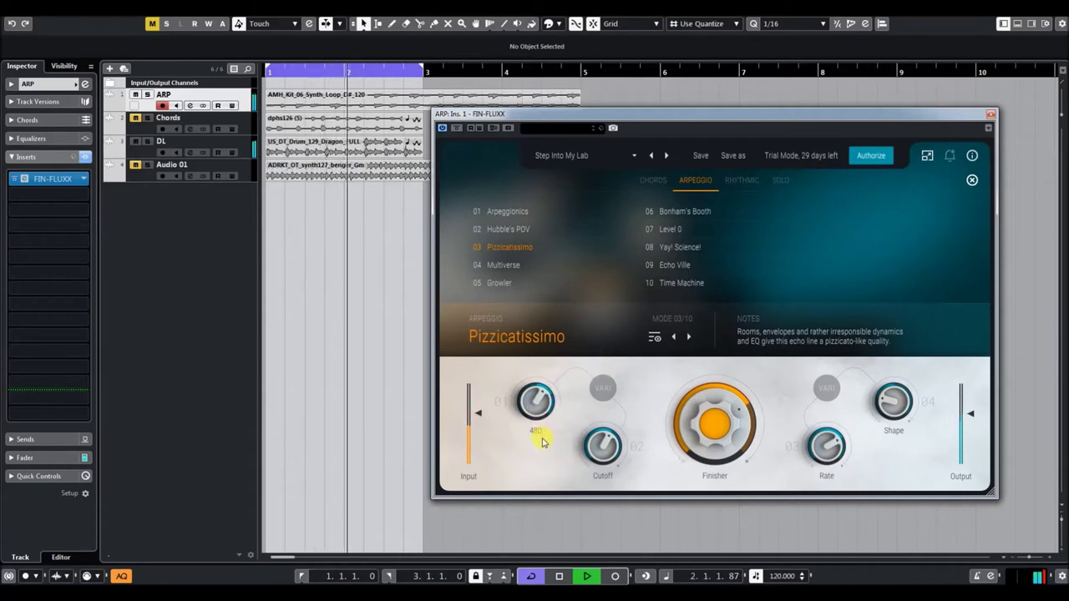
left_click_drag(706, 428, 705, 409)
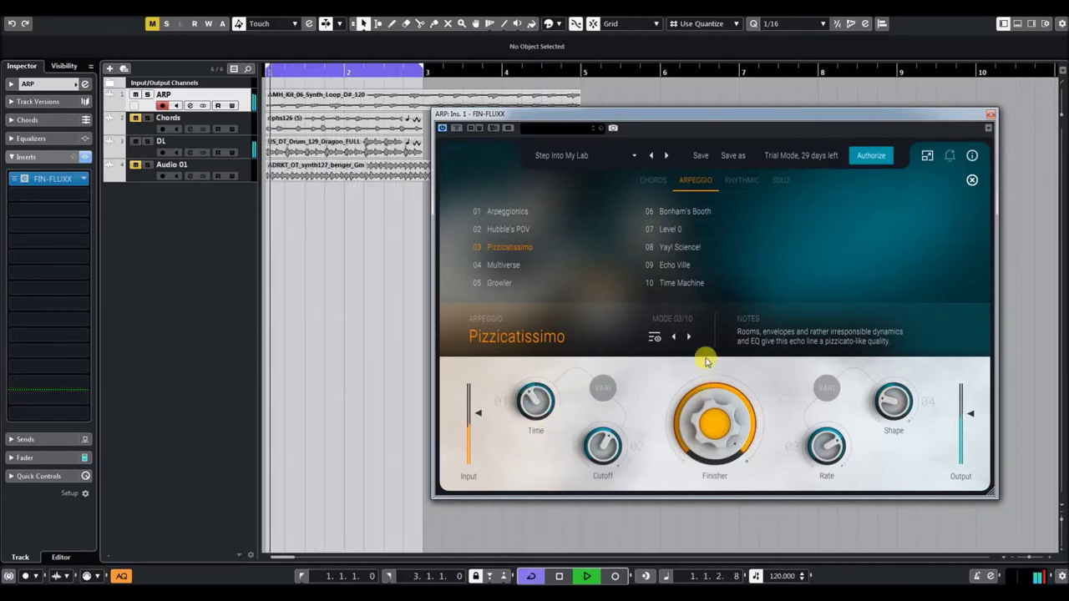
Raise Shape and Rate in the Pizzicatissimo mode, sweep Cutoff up and down to about 13, and adjust Time
left_click_drag(890, 398, 892, 377)
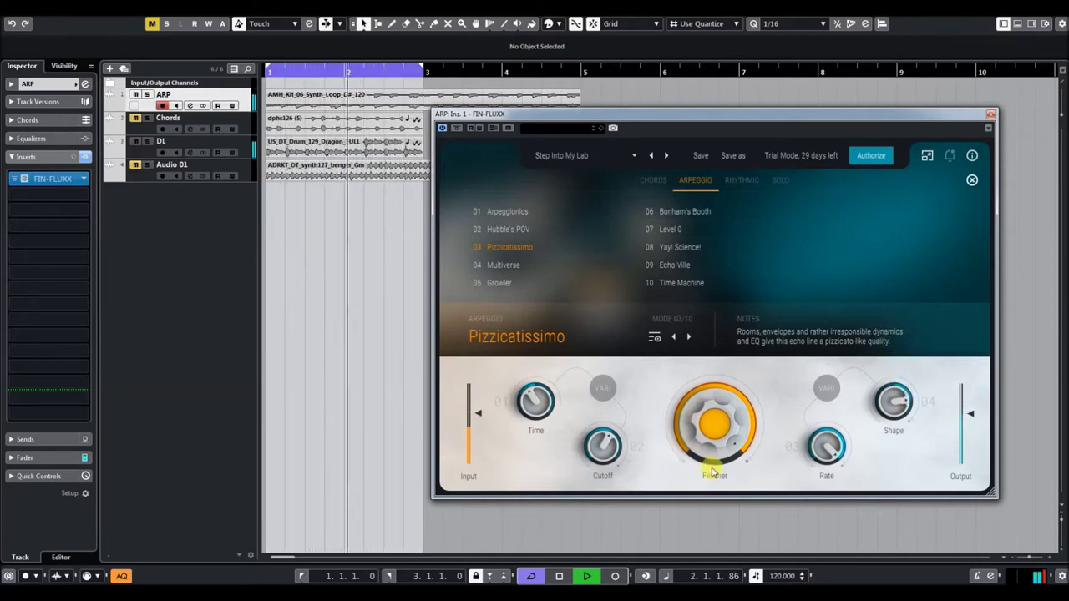
left_click_drag(616, 409, 620, 395)
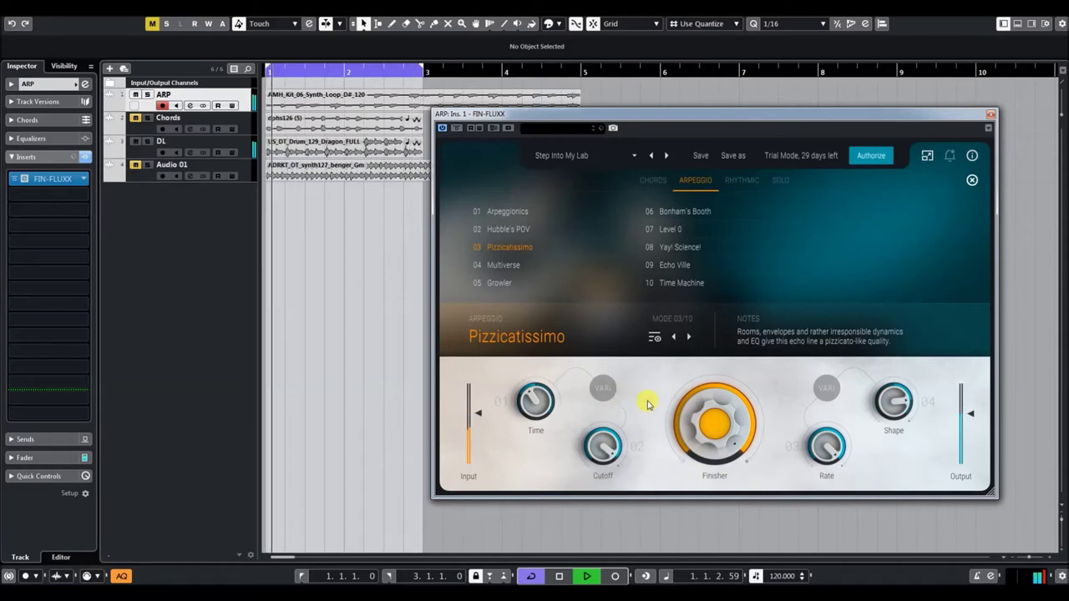
left_click_drag(733, 420, 734, 406)
left_click_drag(614, 474, 620, 557)
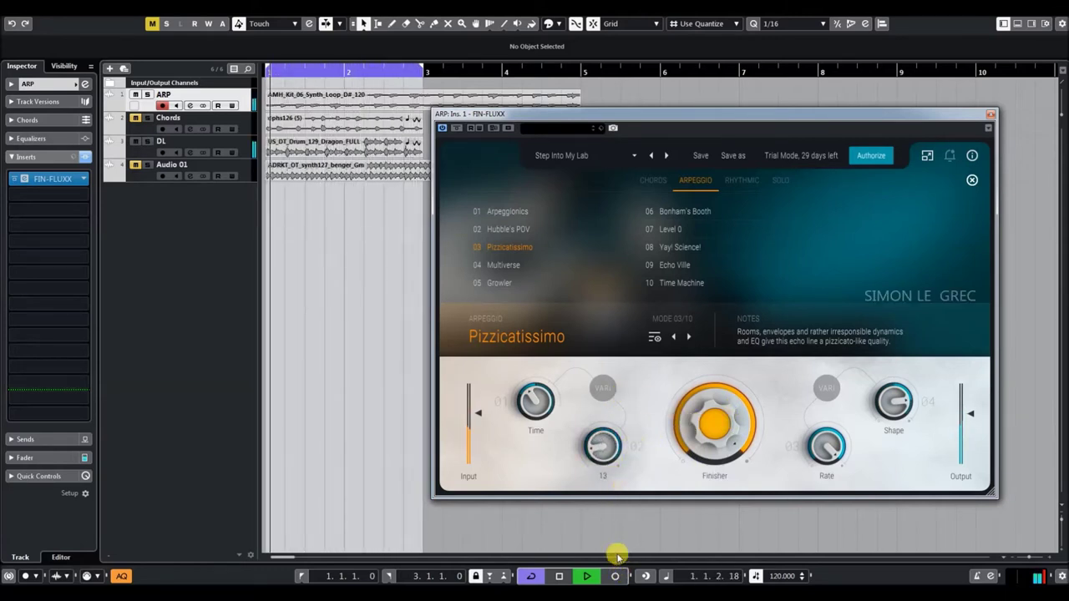
left_click_drag(553, 349, 553, 309)
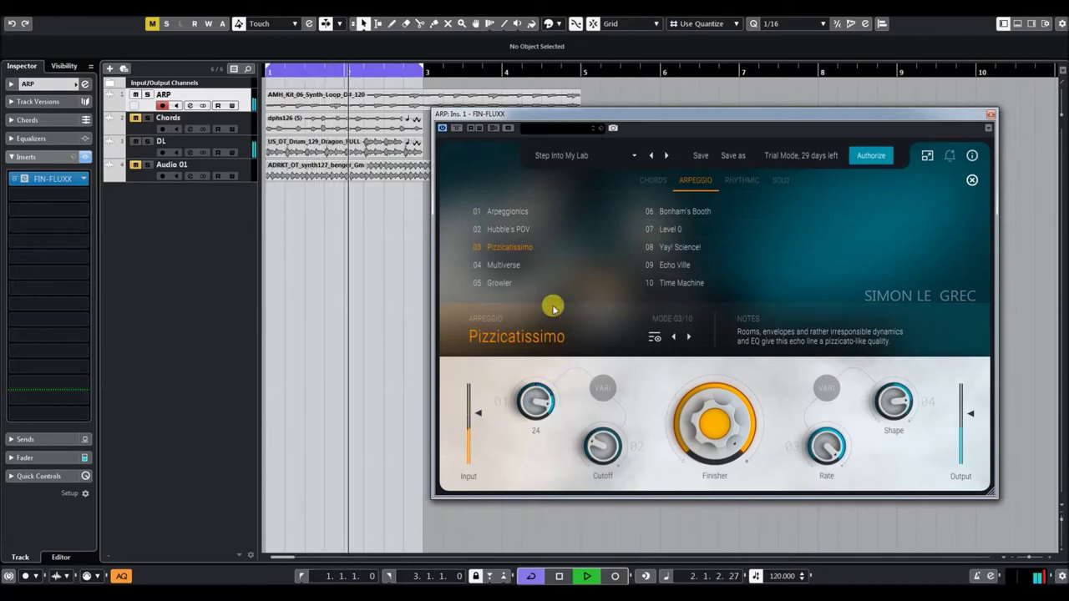
Turn Rate and Shape down in the Pizzicatissimo mode, then vary Cutoff while dropping the Finisher and raising it high again
left_click_drag(832, 460, 845, 526)
left_click_drag(894, 417, 897, 463)
left_click_drag(714, 436, 713, 511)
left_click_drag(596, 446, 610, 425)
left_click_drag(708, 429, 708, 416)
left_click_drag(602, 454, 554, 488)
left_click_drag(744, 398, 710, 348)
Switch to the Multiverse mode with the DL track muted, adjust Color and Squeeze, and set Shape to 69
left_click(504, 267)
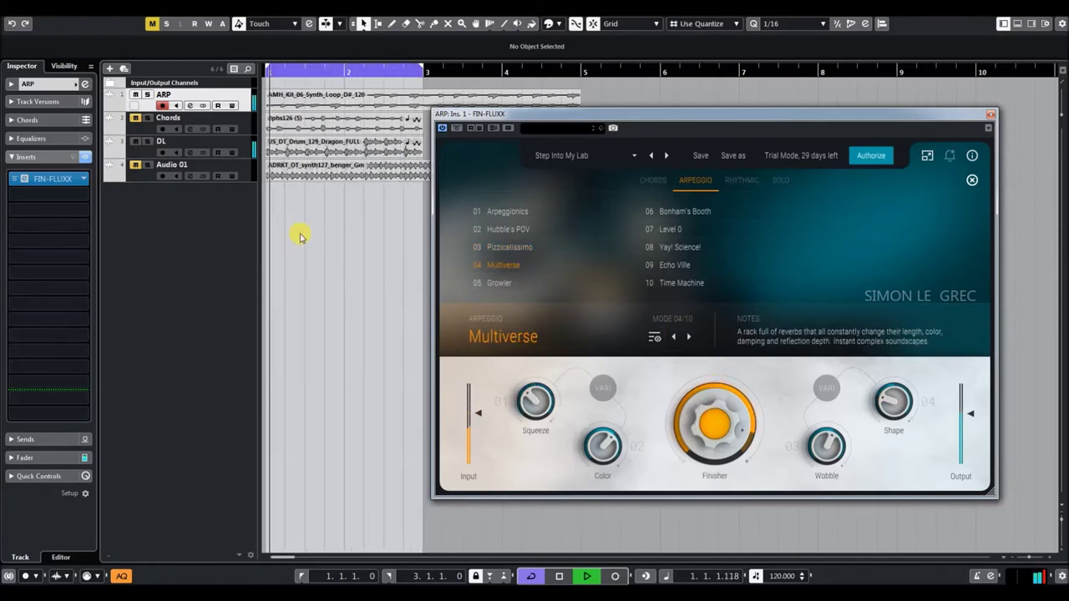
left_click(138, 143)
left_click_drag(606, 452, 619, 536)
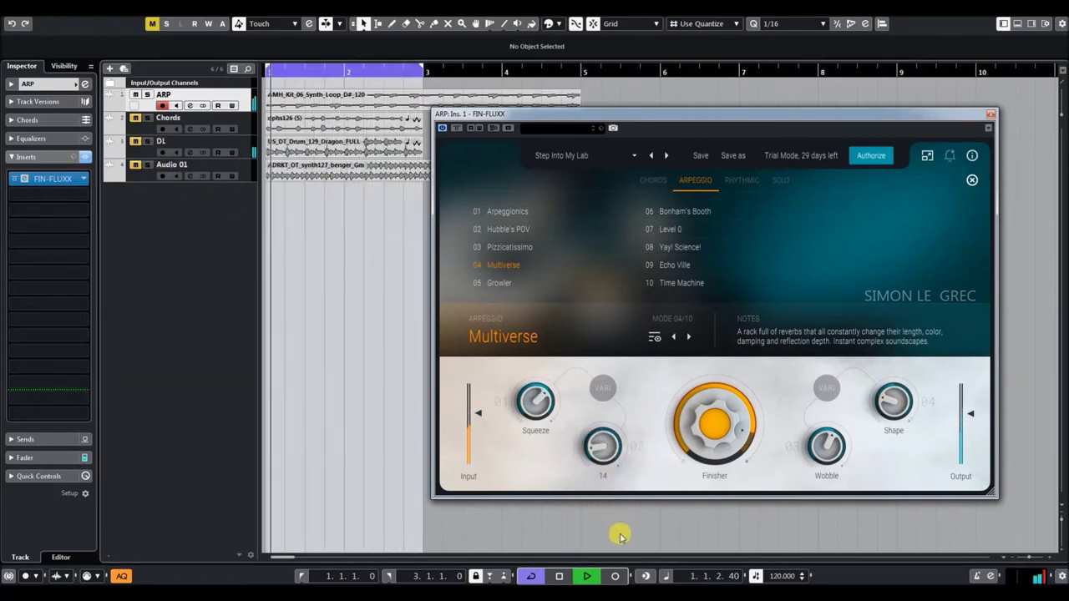
left_click_drag(544, 391, 546, 430)
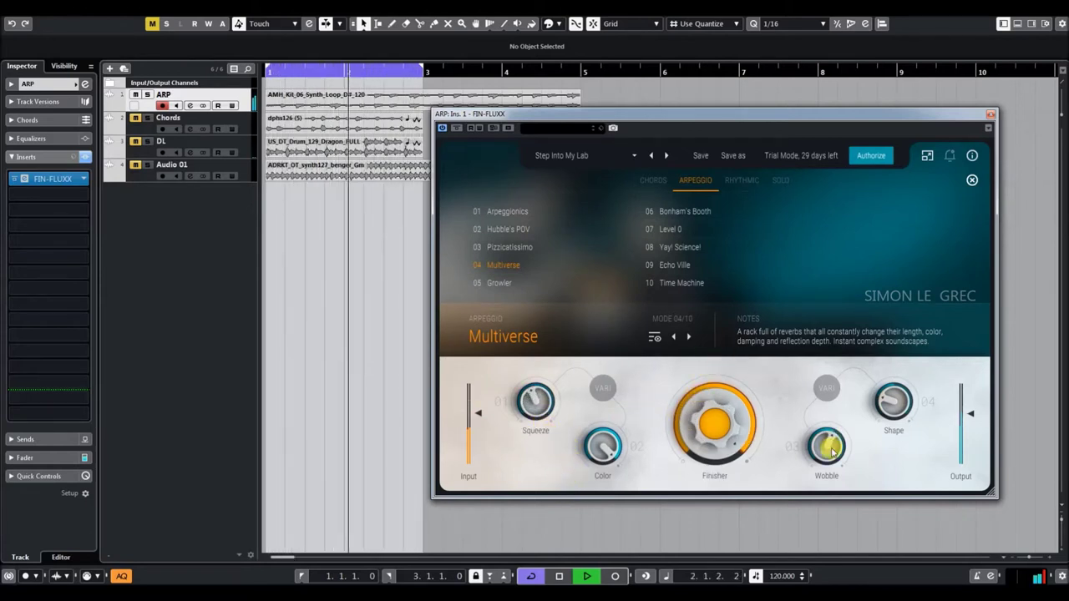
left_click_drag(894, 393, 902, 312)
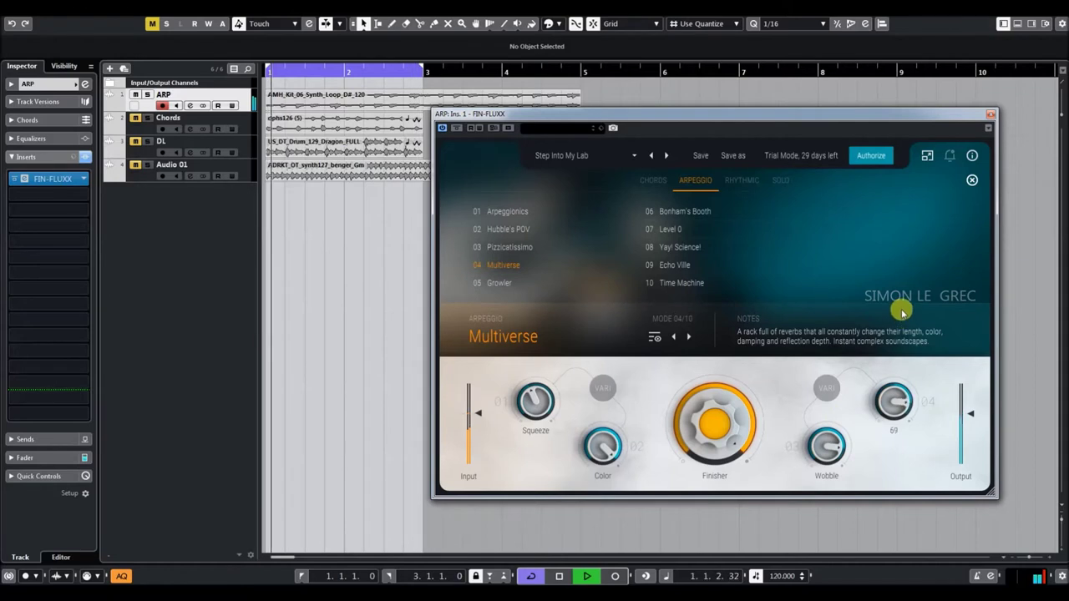
Sweep the Multiverse Finisher to minimum, full and low again, and raise Wobble and Shape to maximum
left_click_drag(716, 426, 716, 594)
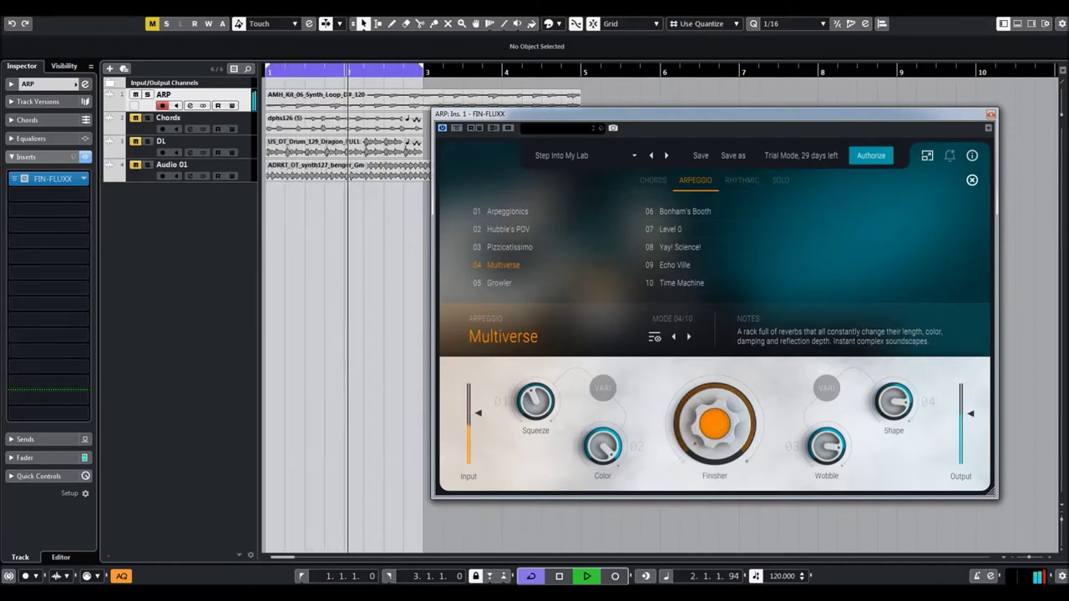
left_click_drag(715, 427, 688, 155)
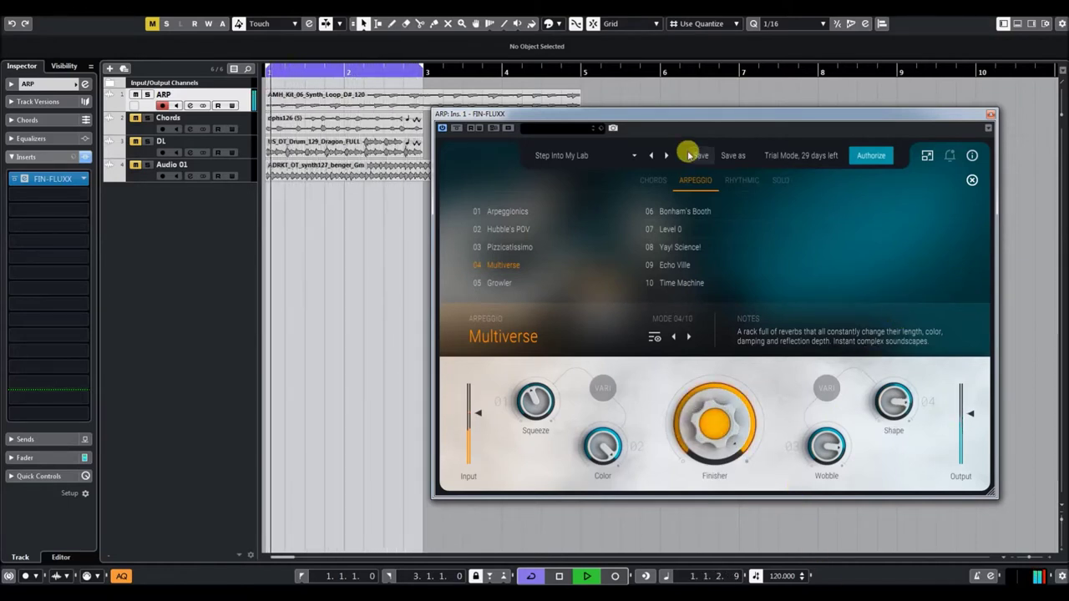
left_click_drag(707, 408, 722, 501)
left_click_drag(835, 434, 899, 373)
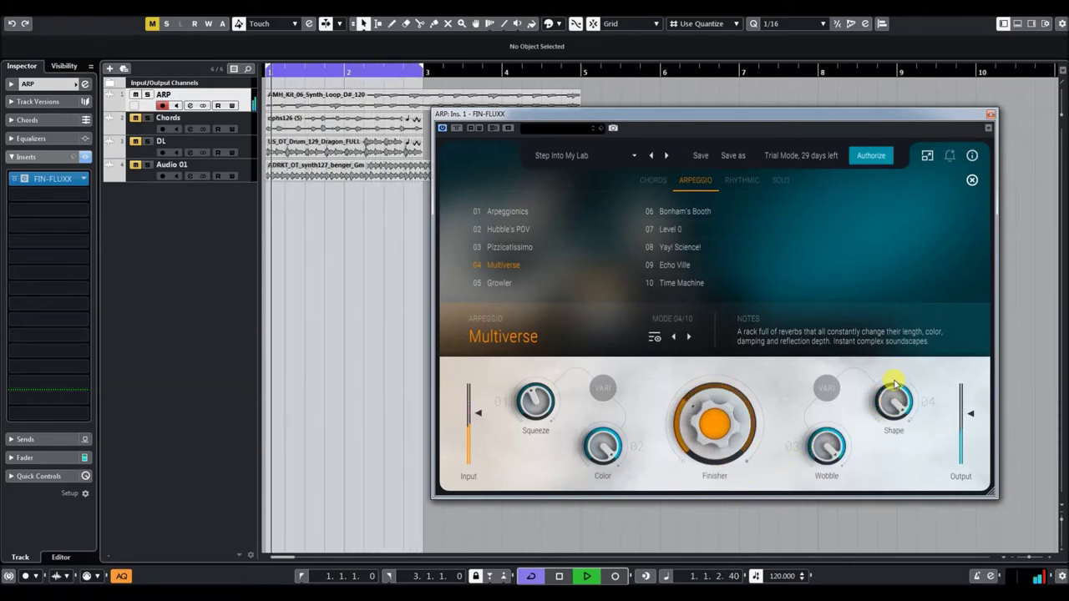
Adjust Squeeze and Color in the Multiverse mode, raise the Finisher to just above halfway, and set Wobble to 75
left_click_drag(544, 370, 551, 417)
left_click_drag(558, 460, 626, 474)
left_click_drag(535, 419, 544, 382)
left_click_drag(725, 412, 730, 359)
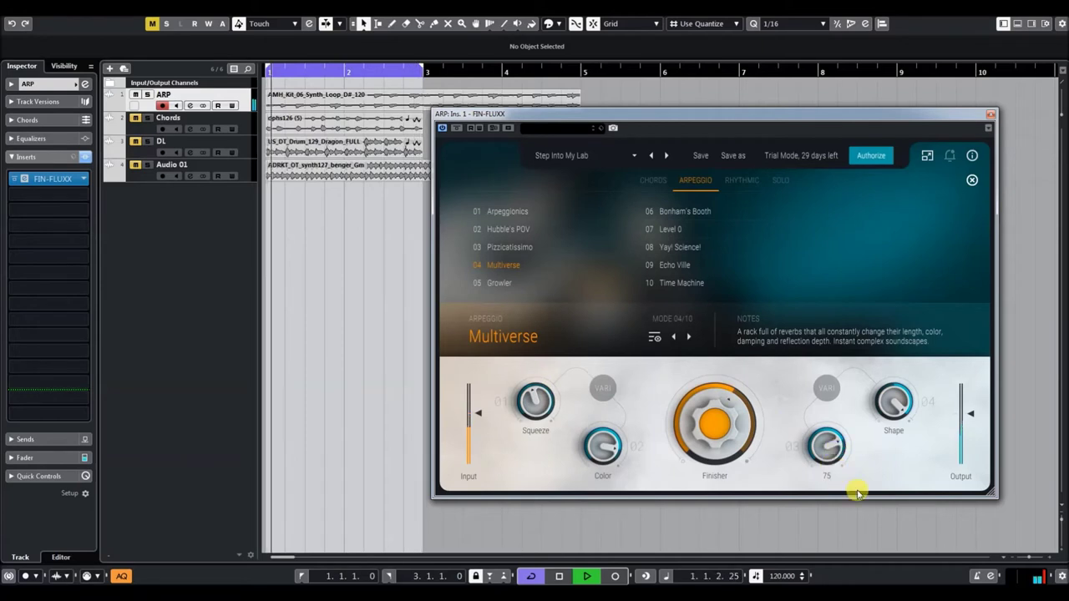
Switch to the Growler mode, reset Tone to its centre, turn Dirt to minimum, and lower the Finisher
left_click(495, 284)
left_click_drag(530, 409, 544, 377)
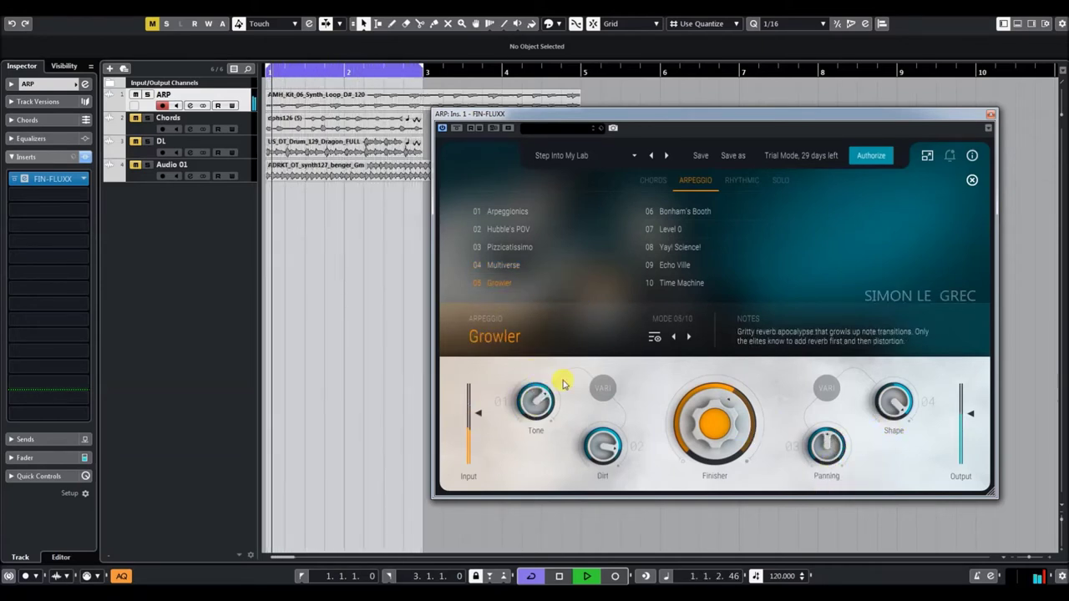
left_click_drag(546, 415, 570, 490)
left_click_drag(607, 444, 657, 571)
double_click(539, 406)
mouse_move(700, 433)
left_mouse_down()
mouse_move(724, 407)
mouse_move(718, 439)
left_mouse_up()
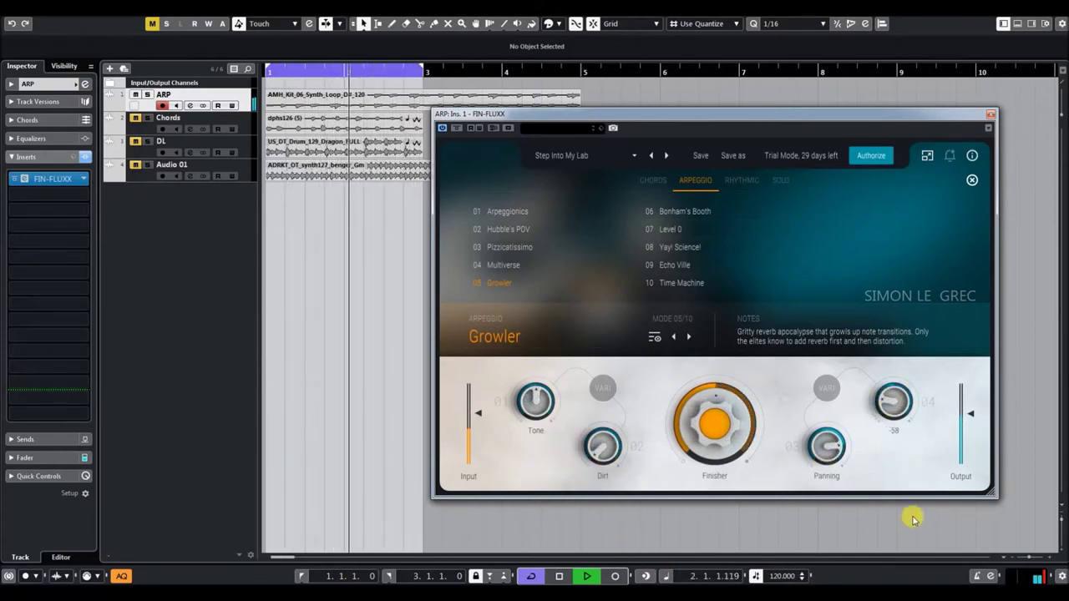
left_click_drag(725, 470, 723, 487)
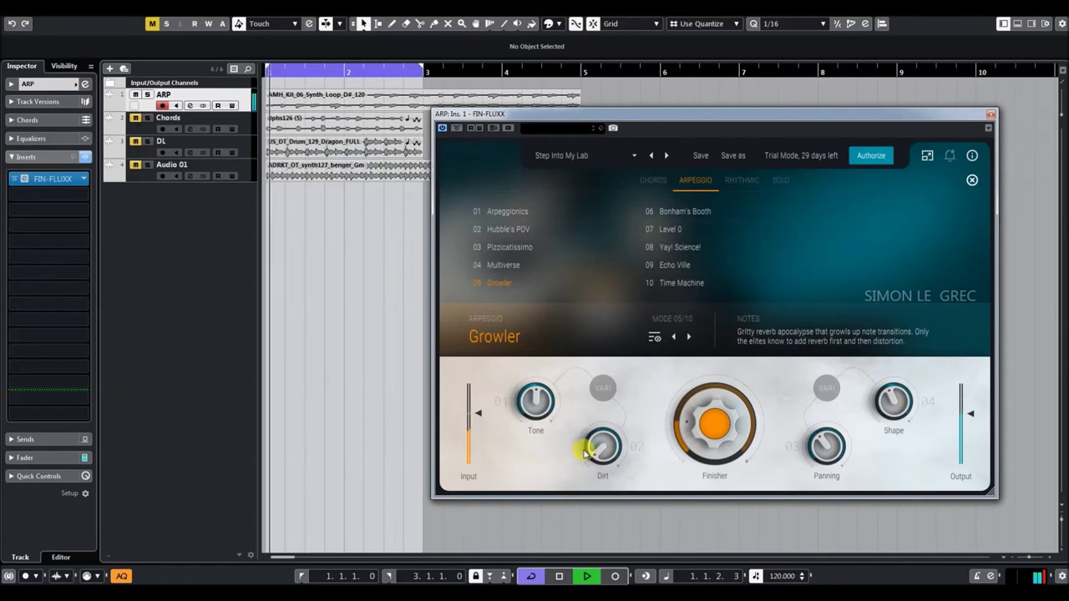
Switch to the Bonham's Booth mode, lower Timing, turn Feedback to minimum, and raise the Finisher high
left_click(680, 216)
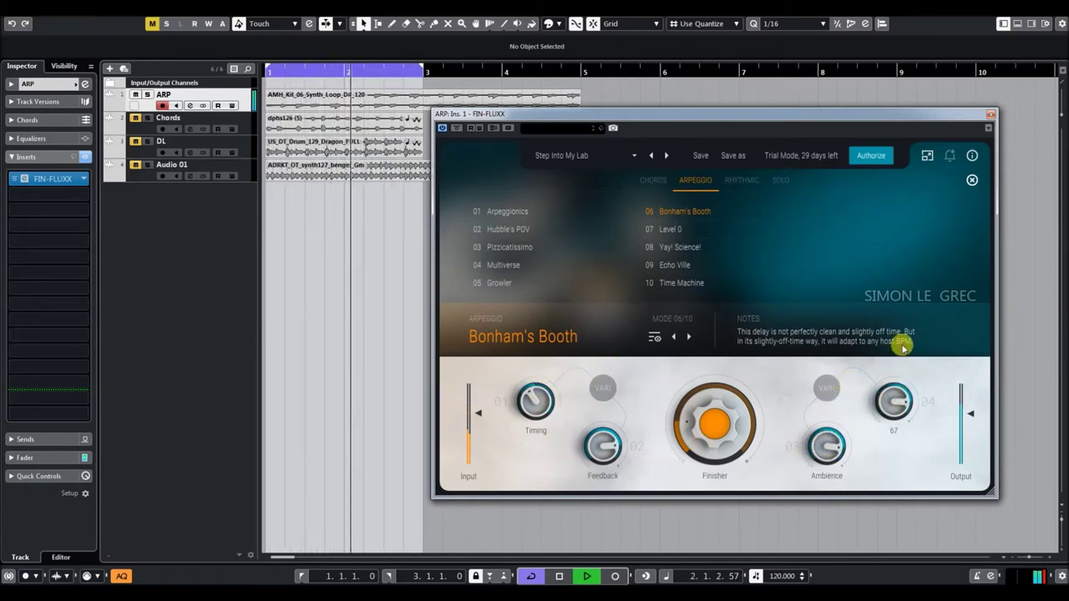
left_click_drag(724, 452, 709, 418)
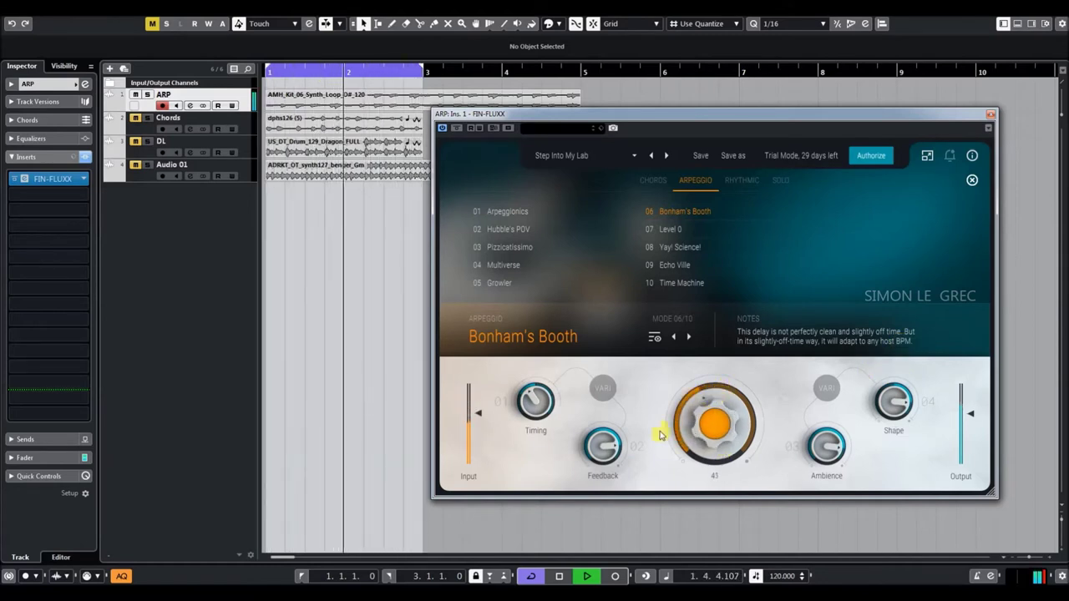
left_click_drag(606, 445, 603, 505)
left_click_drag(524, 416, 530, 455)
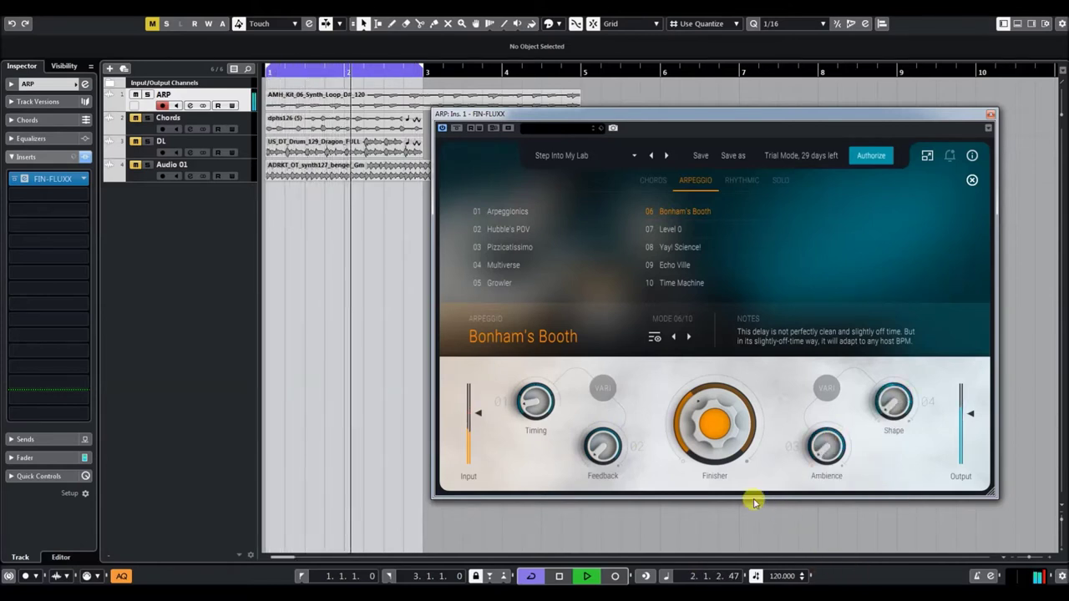
left_click_drag(718, 406, 718, 367)
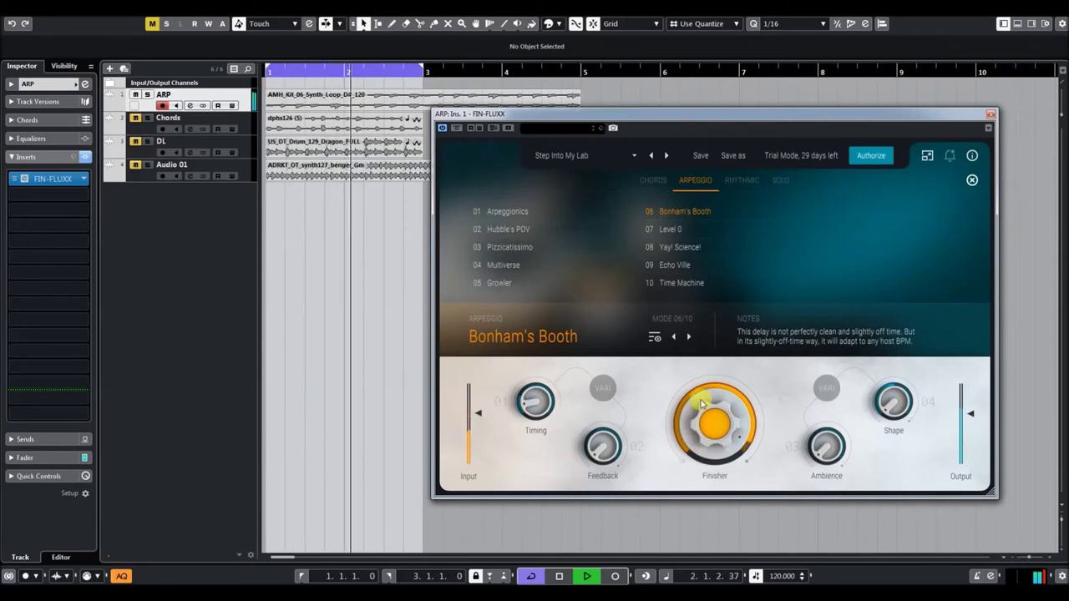
Raise Shape to maximum and set Timing to 8D in the Bonham's Booth mode
left_click_drag(900, 401, 903, 255)
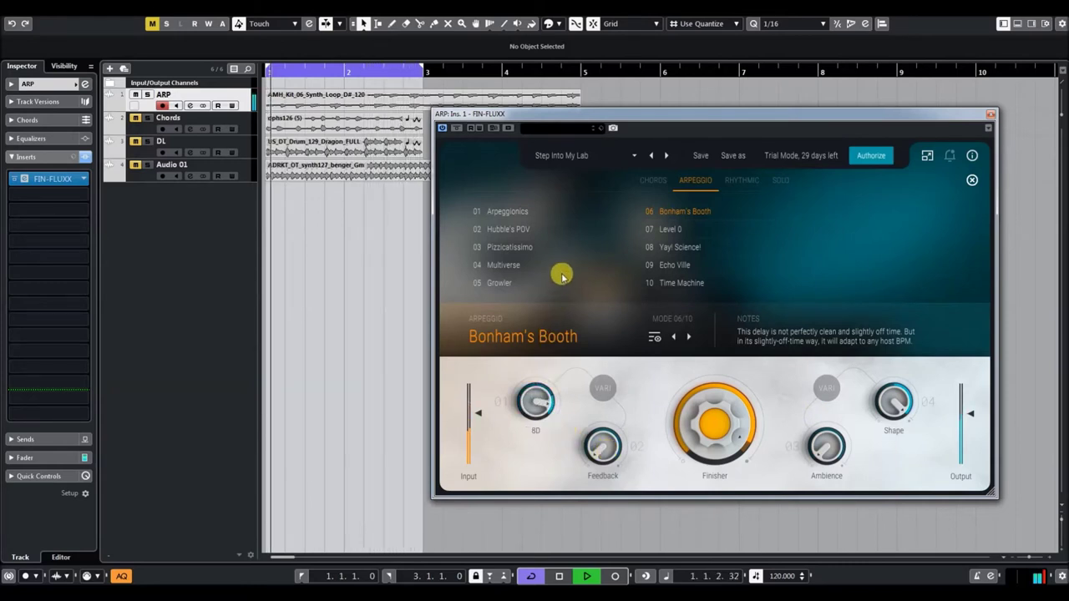
Switch to the Level 0 mode with the DL track unmuted, and raise Filter to maximum
left_click(668, 230)
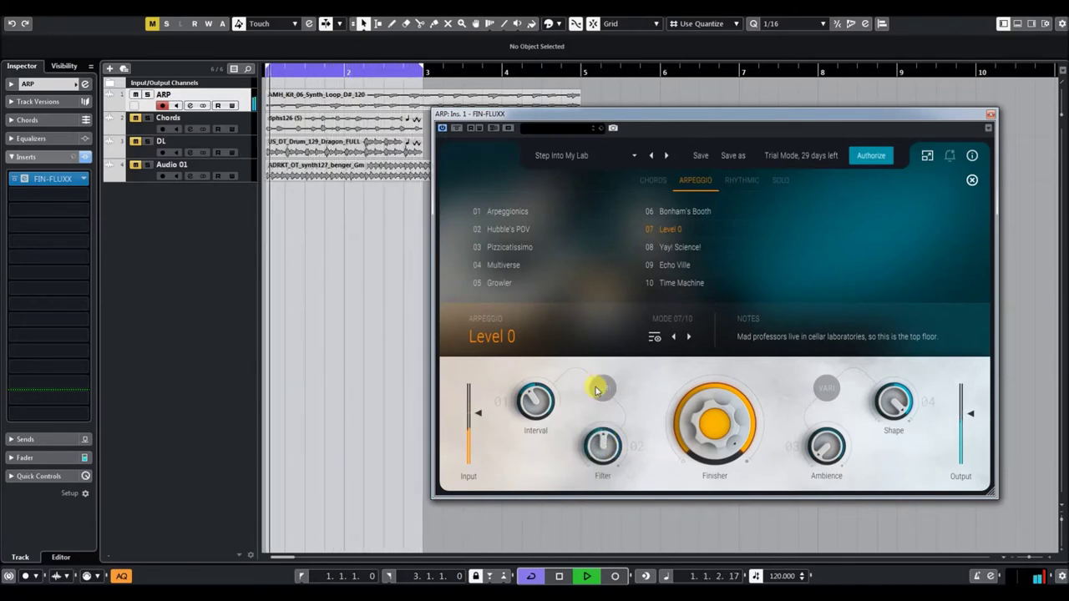
left_click(136, 142)
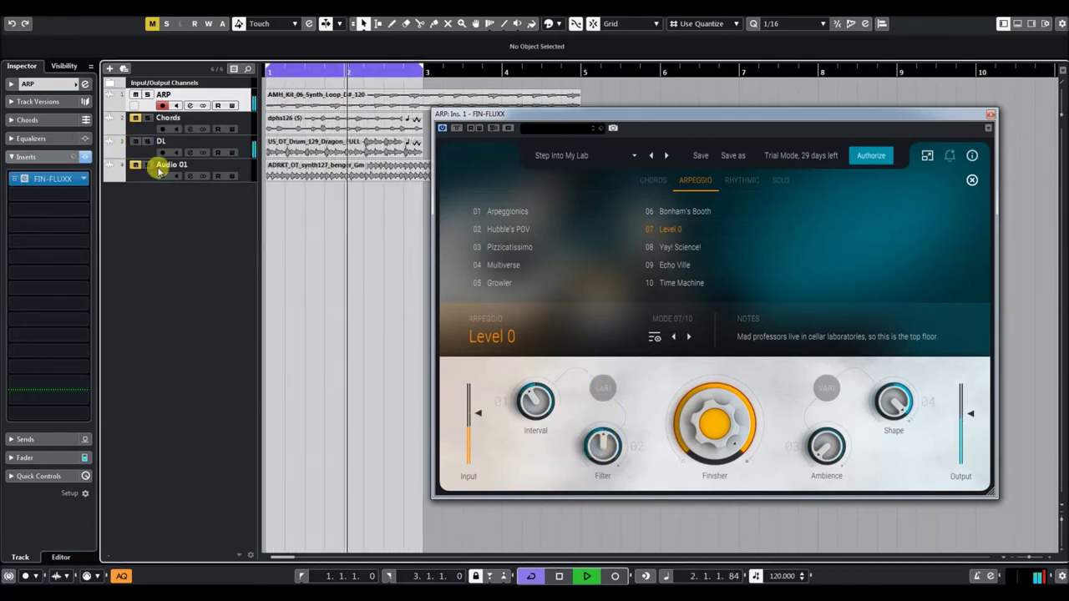
mouse_move(605, 448)
left_click_drag(605, 448, 602, 440)
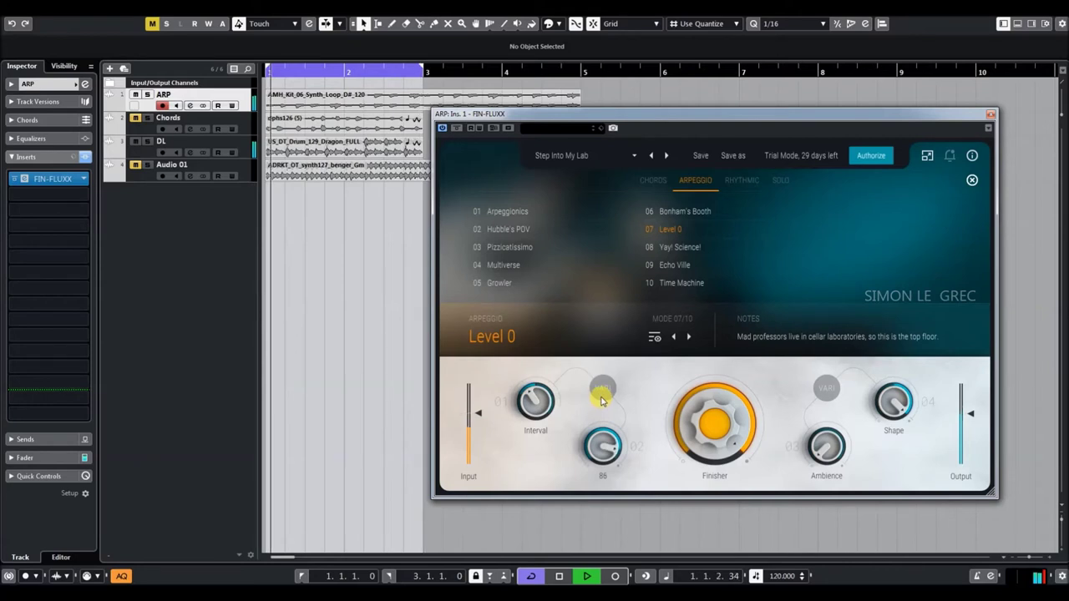
Set the Level 0 Interval first to 12 and then to 5+12
left_click_drag(547, 404, 543, 443)
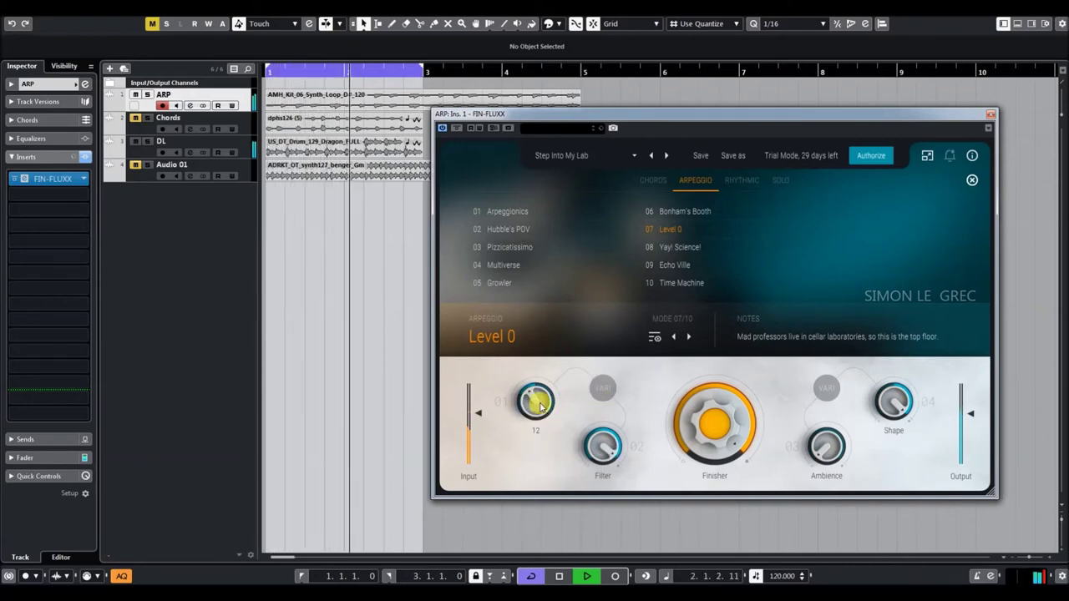
left_click_drag(539, 405, 532, 337)
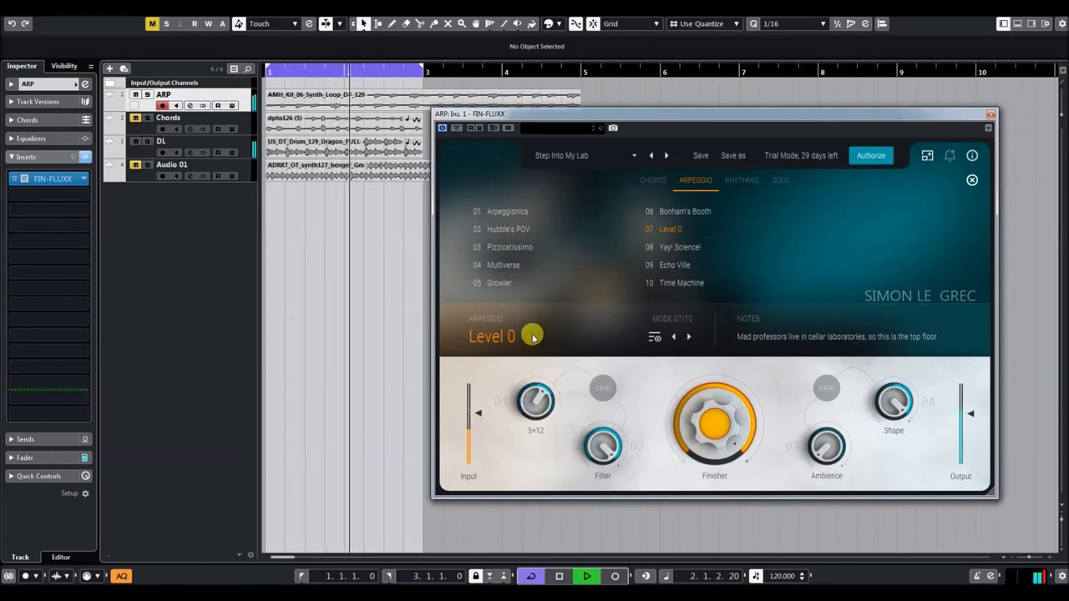
mouse_move(535, 403)
left_mouse_down()
mouse_move(540, 368)
mouse_move(538, 403)
left_mouse_up()
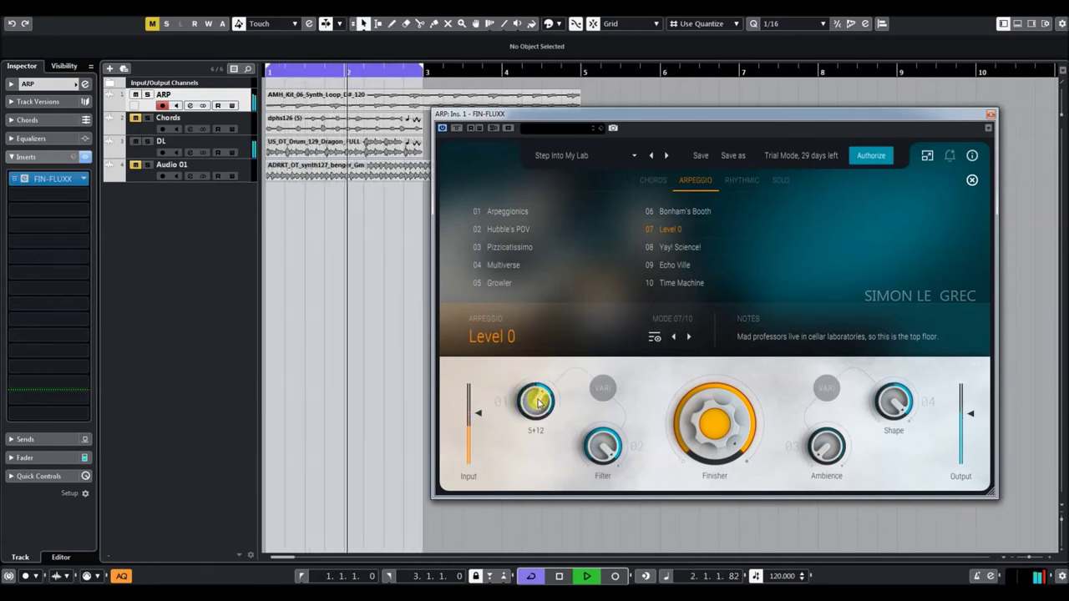
Raise Ambience to just below halfway in the Level 0 mode, and lower Interval and Shape
left_click_drag(835, 446, 829, 399)
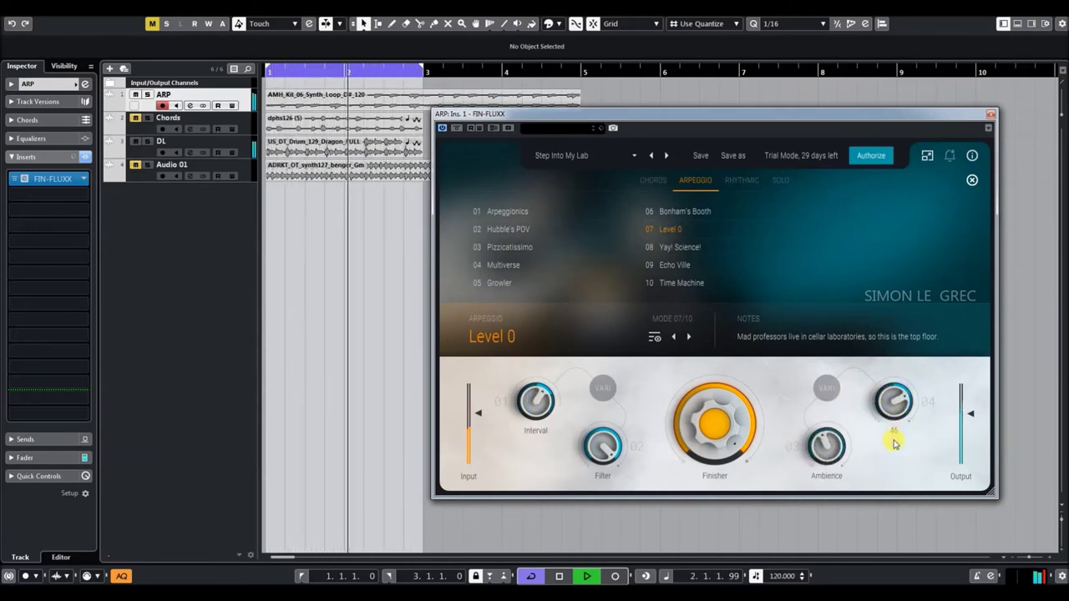
left_click_drag(536, 405, 536, 414)
left_click_drag(913, 398, 913, 460)
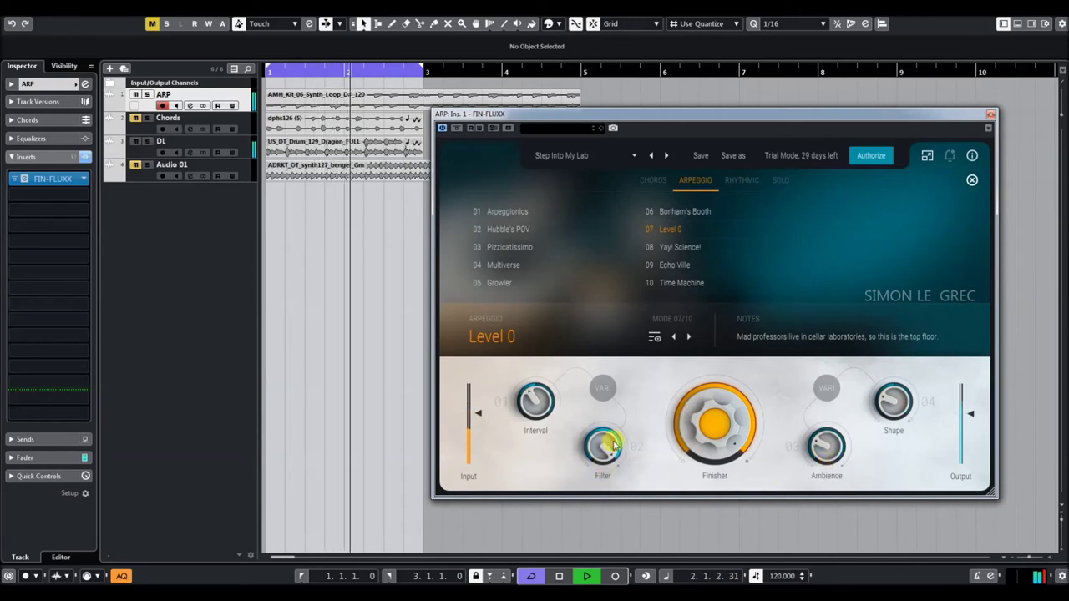
Lower the Level 0 Finisher to minimum and reduce Filter to just below its centre
left_click_drag(729, 412, 718, 437)
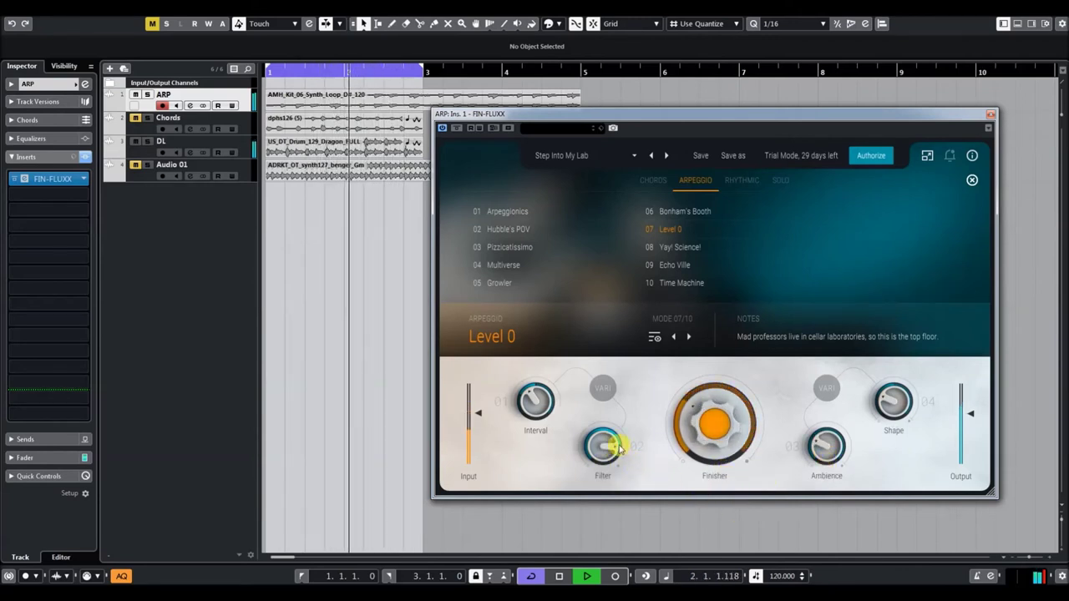
left_click_drag(660, 445, 728, 435)
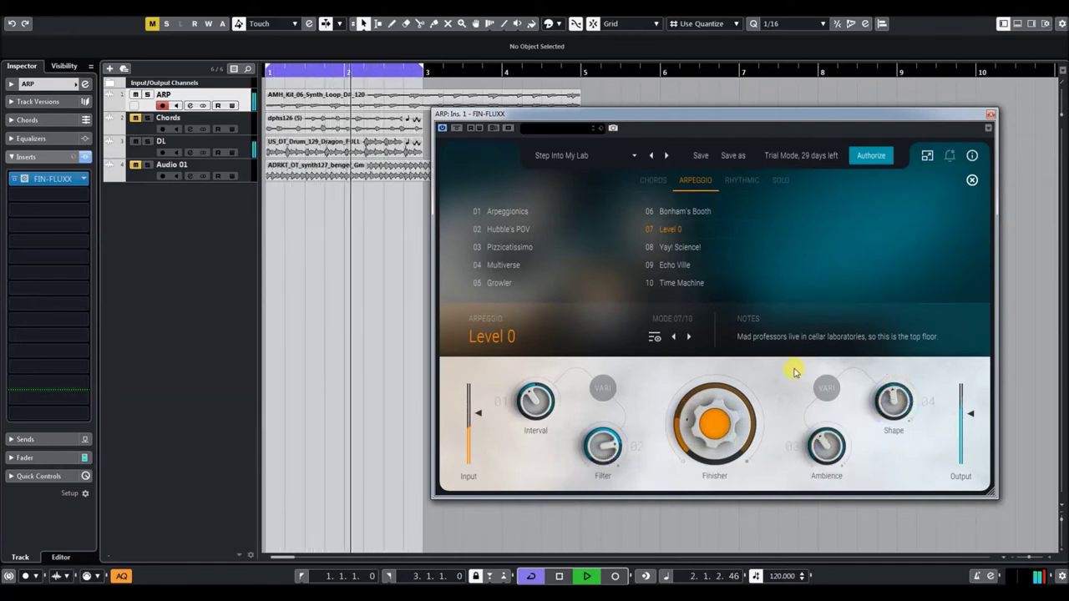
left_click_drag(733, 426, 734, 430)
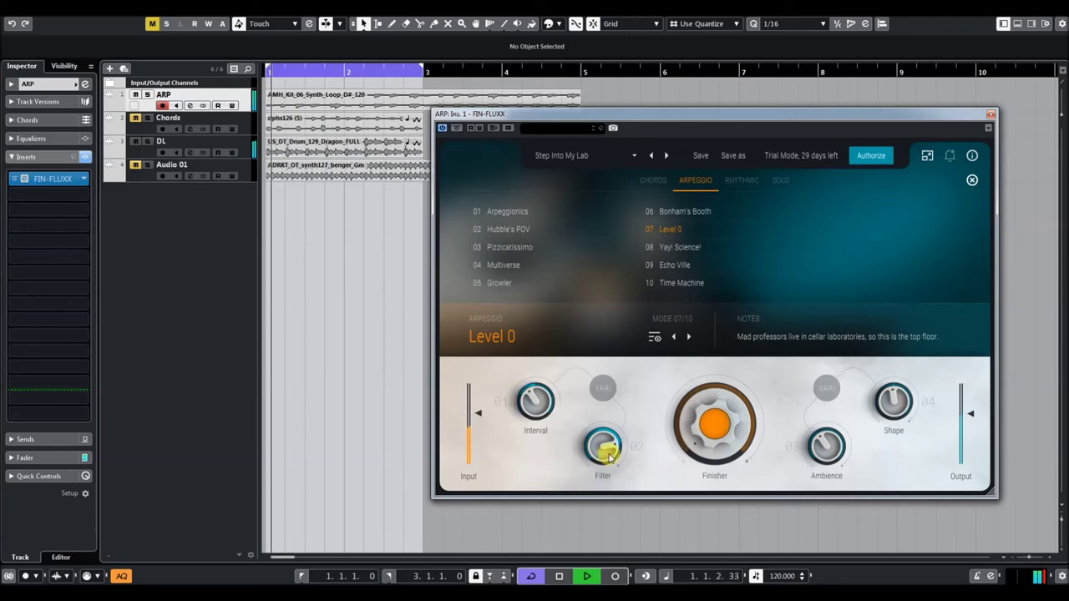
left_click_drag(607, 465, 649, 513)
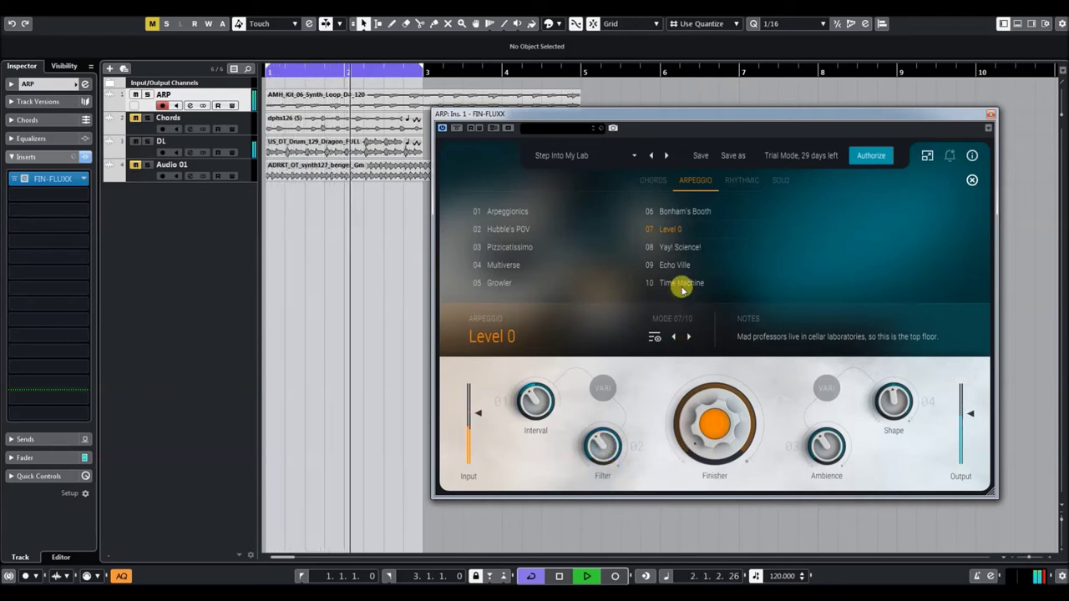
Switch to the Yay! Science! mode, turn Depth and Length to minimum, and raise the Finisher to just above halfway
left_click(684, 248)
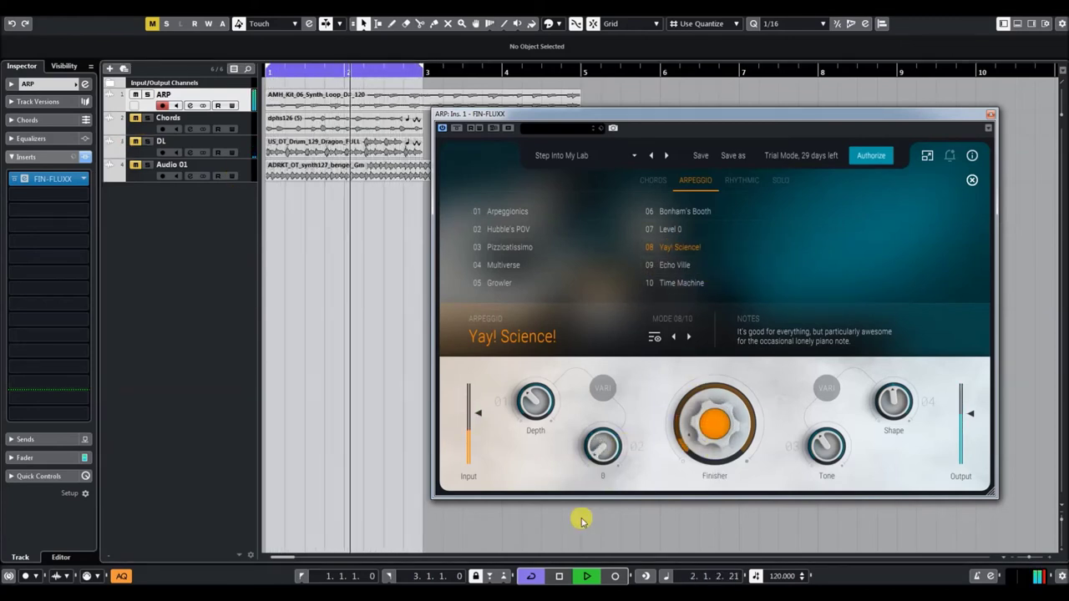
mouse_move(970, 418)
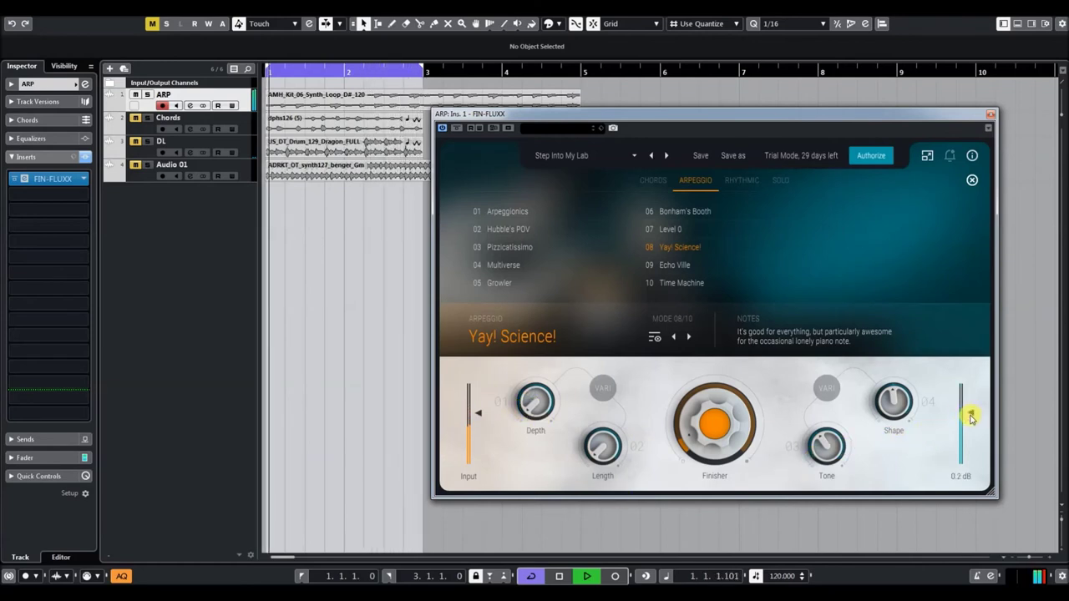
left_click_drag(716, 420, 718, 362)
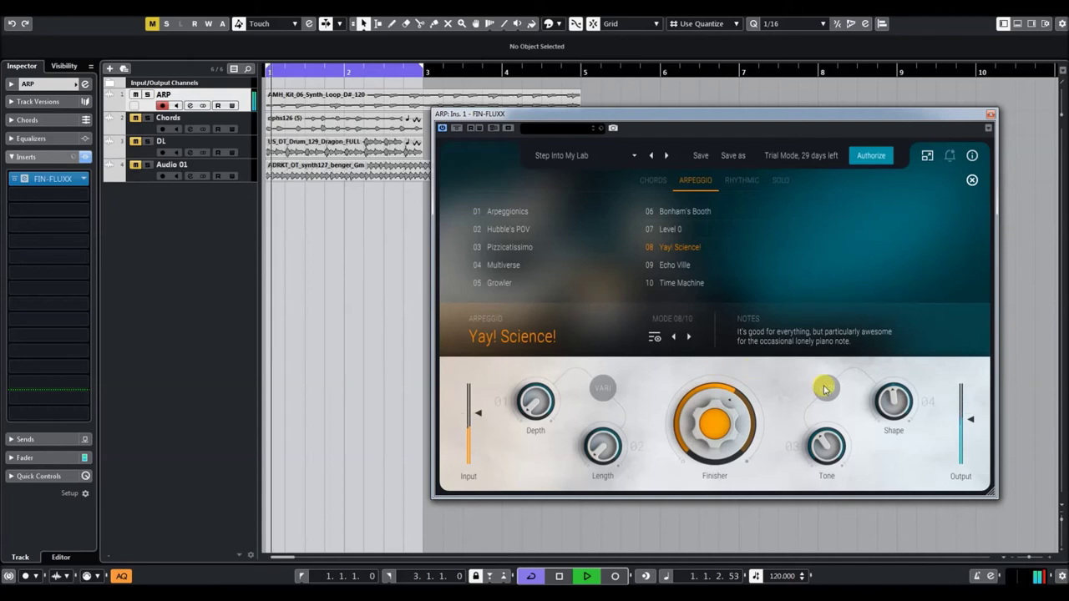
Raise Shape and the Finisher high in the Yay! Science! mode, and turn Depth, Length and Tone down to 0
left_click_drag(899, 405, 882, 357)
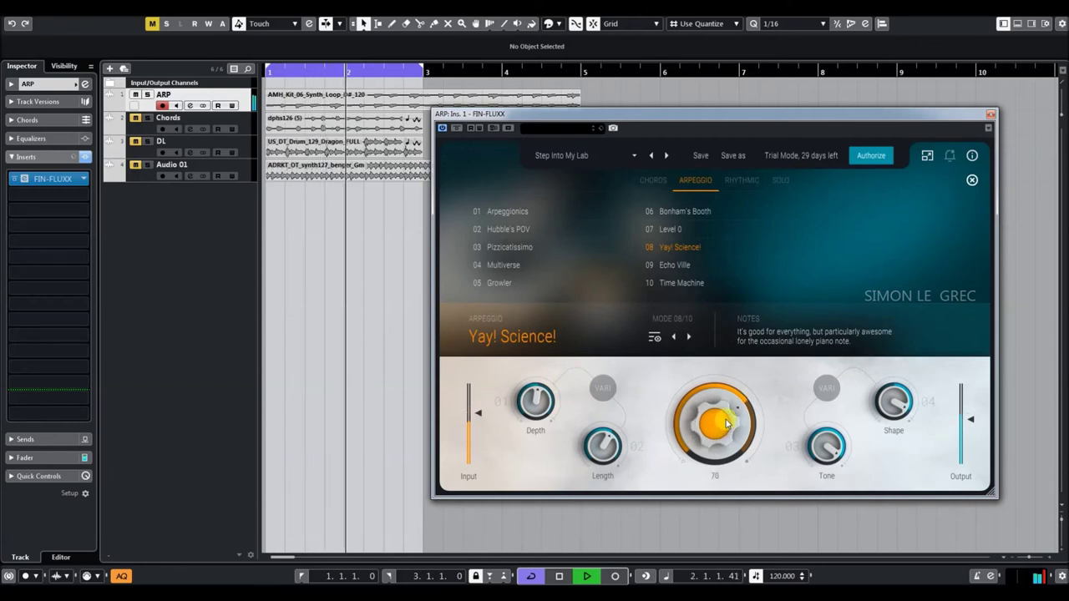
left_click_drag(729, 411, 731, 364)
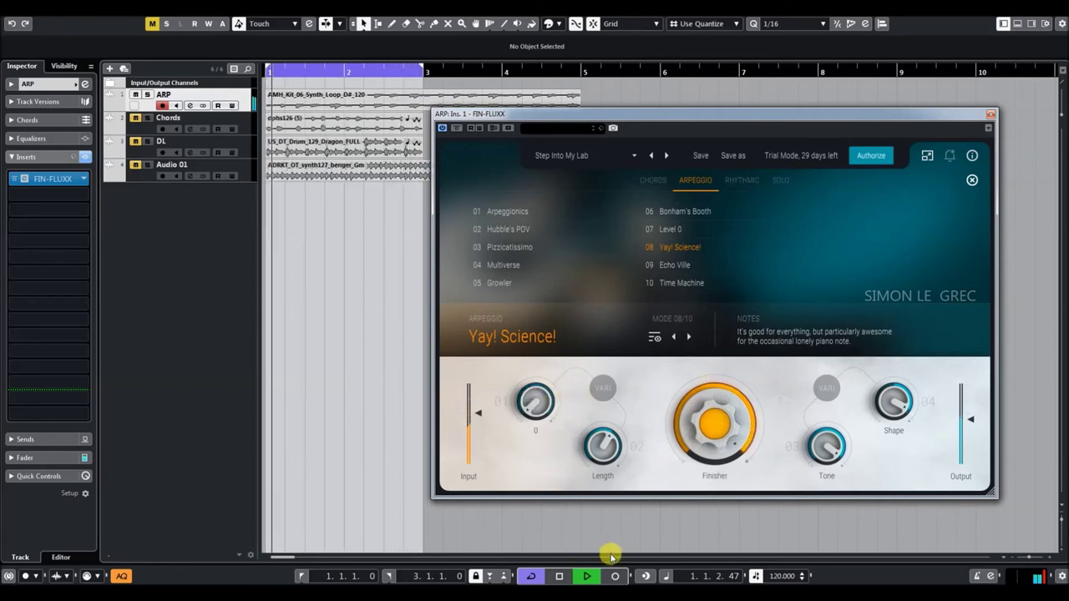
left_click_drag(820, 445, 820, 597)
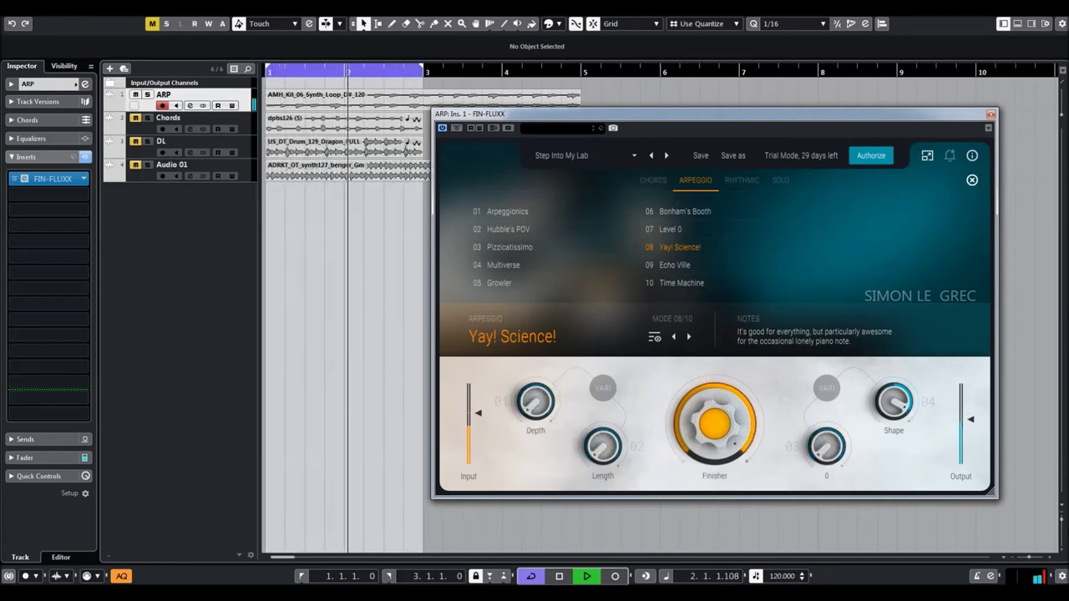
Switch to the Echo Ville mode, raise the Finisher to about halfway and Timing higher, and set Output to 0.2 dB
left_click(664, 265)
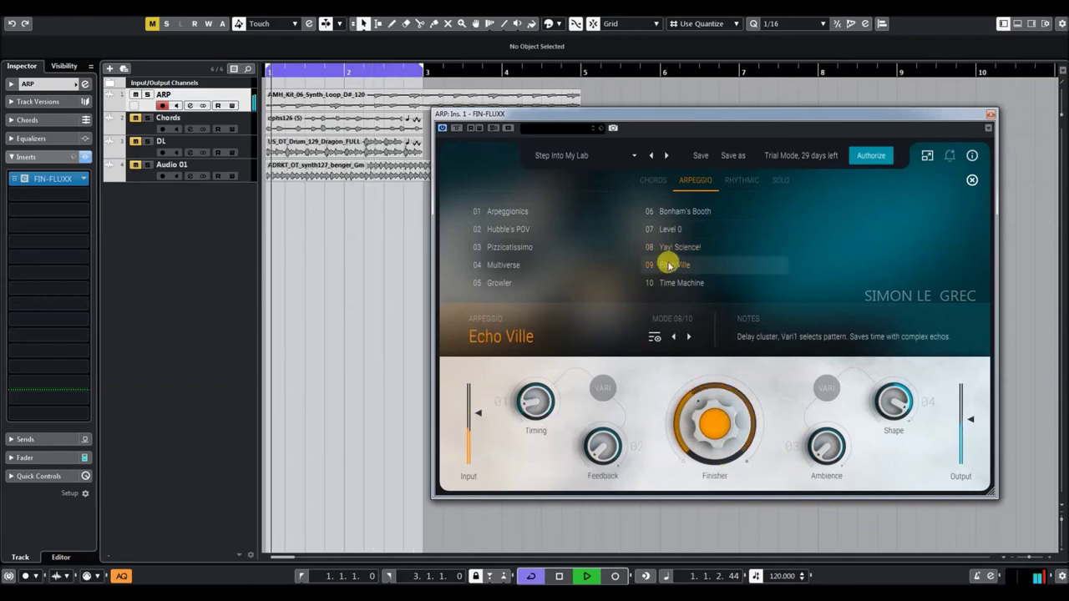
left_click_drag(727, 425, 724, 403)
left_click_drag(531, 402, 541, 343)
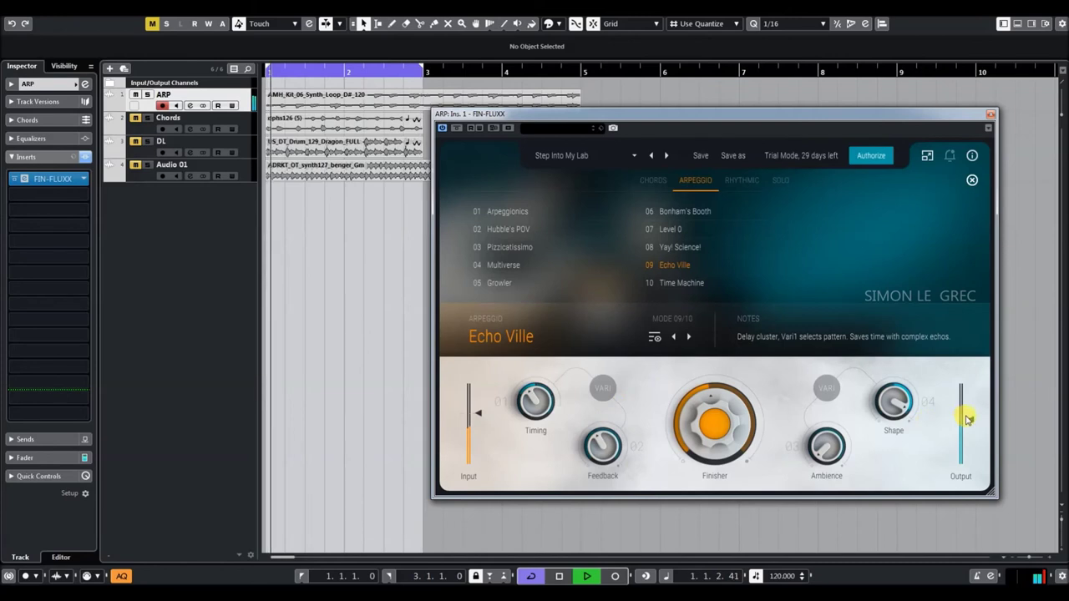
left_click_drag(972, 423, 973, 416)
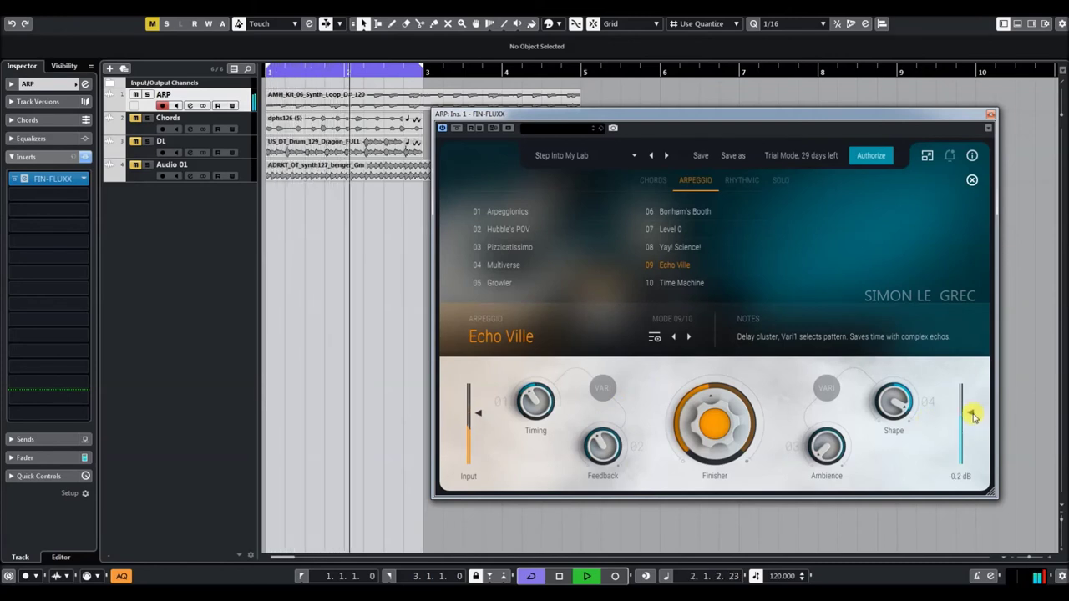
Sweep the Echo Ville Ambience up, down and partway up again, with the Finisher raised high and Feedback at minimum
left_click_drag(830, 438, 830, 302)
left_click_drag(724, 411, 726, 397)
left_click_drag(824, 441, 832, 497)
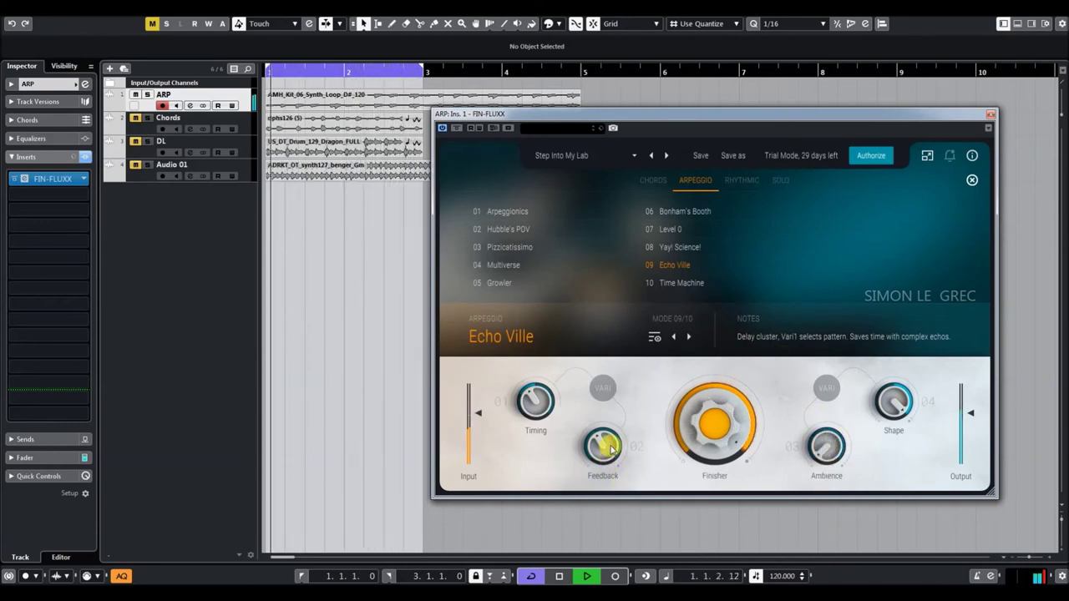
left_click_drag(606, 447, 616, 521)
left_click_drag(824, 442, 823, 359)
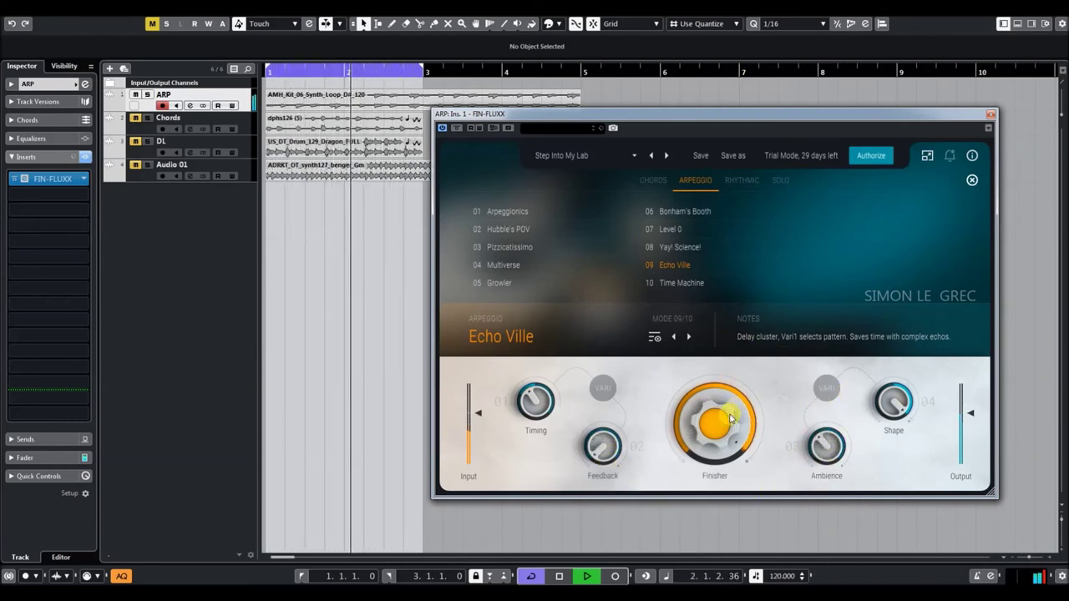
Lower the Echo Ville Finisher, set Timing to Artsy, and bring Shape down to around its centre
left_click_drag(735, 410, 749, 512)
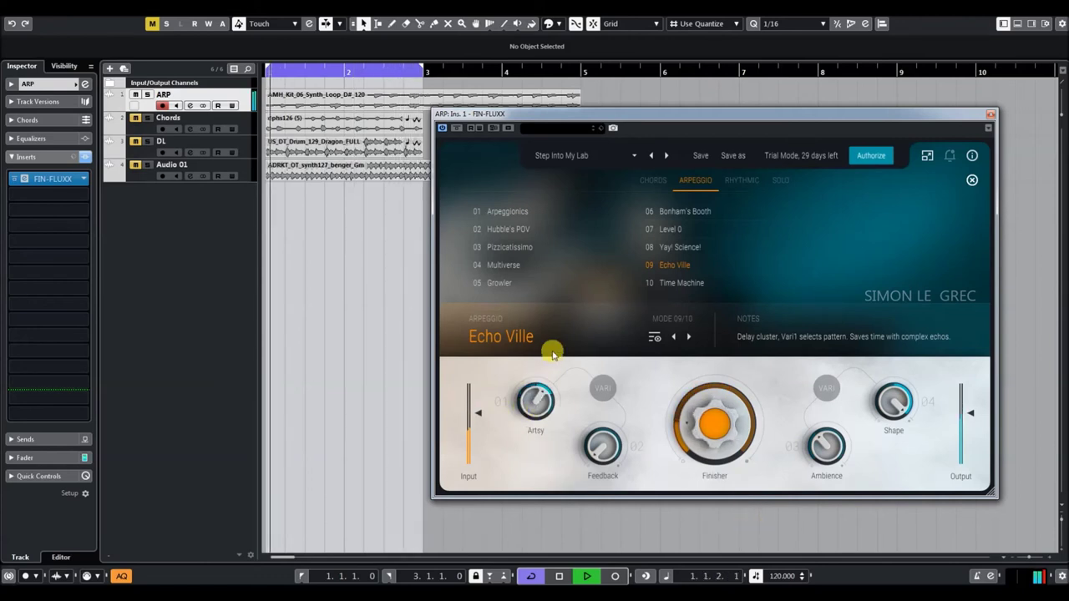
left_click_drag(891, 401, 902, 467)
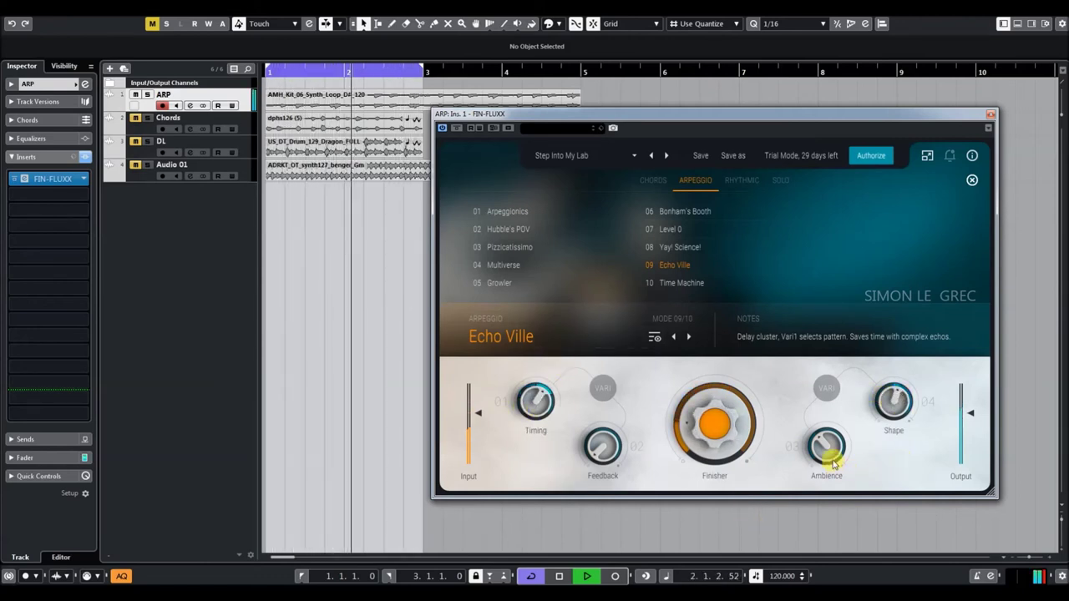
left_click_drag(892, 413, 891, 396)
Raise Ambience, Feedback and the Finisher to just below halfway in the Echo Ville mode, and lower Shape
left_click_drag(827, 443, 826, 423)
left_click_drag(598, 443, 599, 393)
left_click_drag(709, 419, 716, 385)
left_click_drag(891, 407, 891, 431)
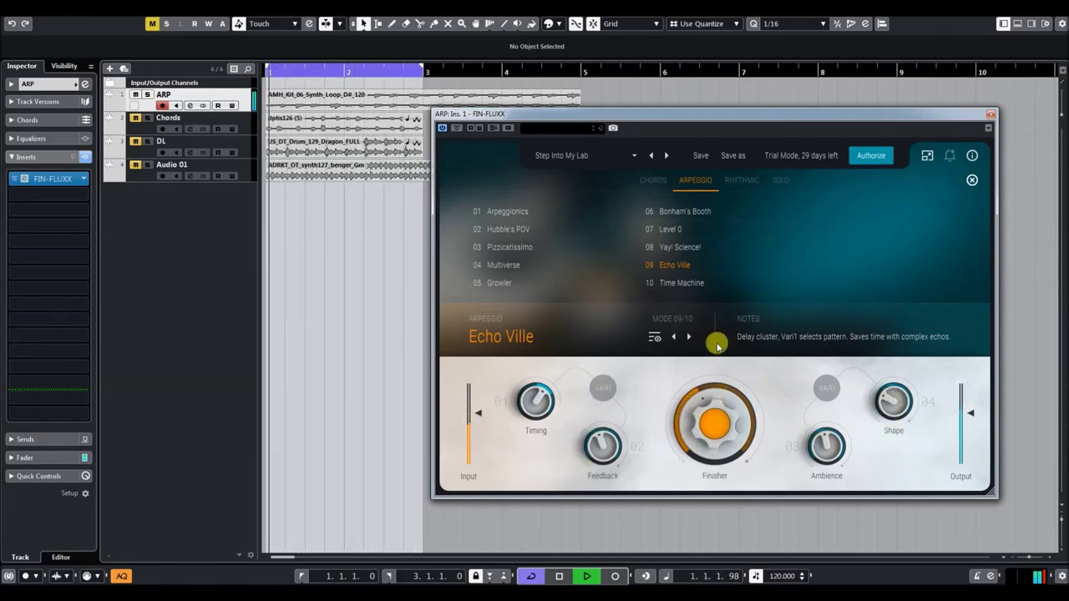
Switch to the Time Machine mode, lower Output slightly, and raise Attack and Shape high
left_click(677, 289)
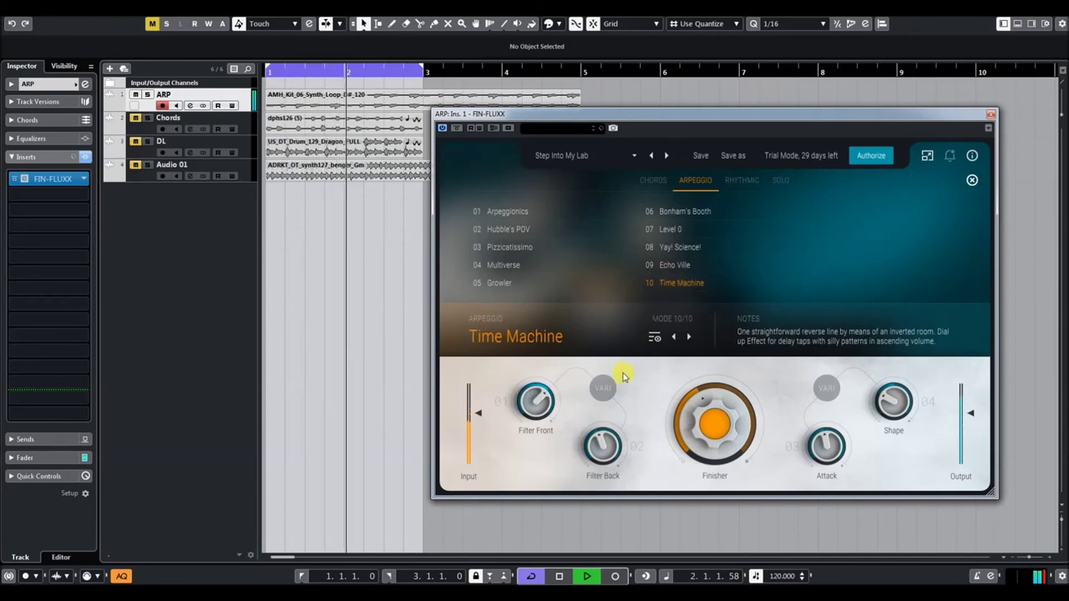
left_click_drag(967, 418, 973, 426)
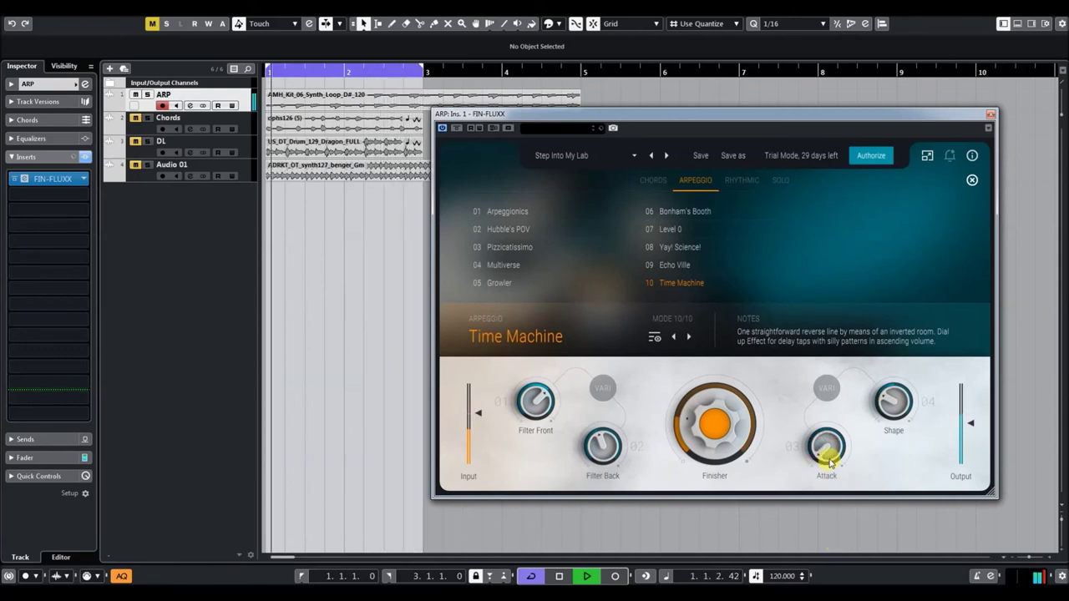
left_click_drag(831, 457, 822, 338)
left_click_drag(885, 401, 898, 397)
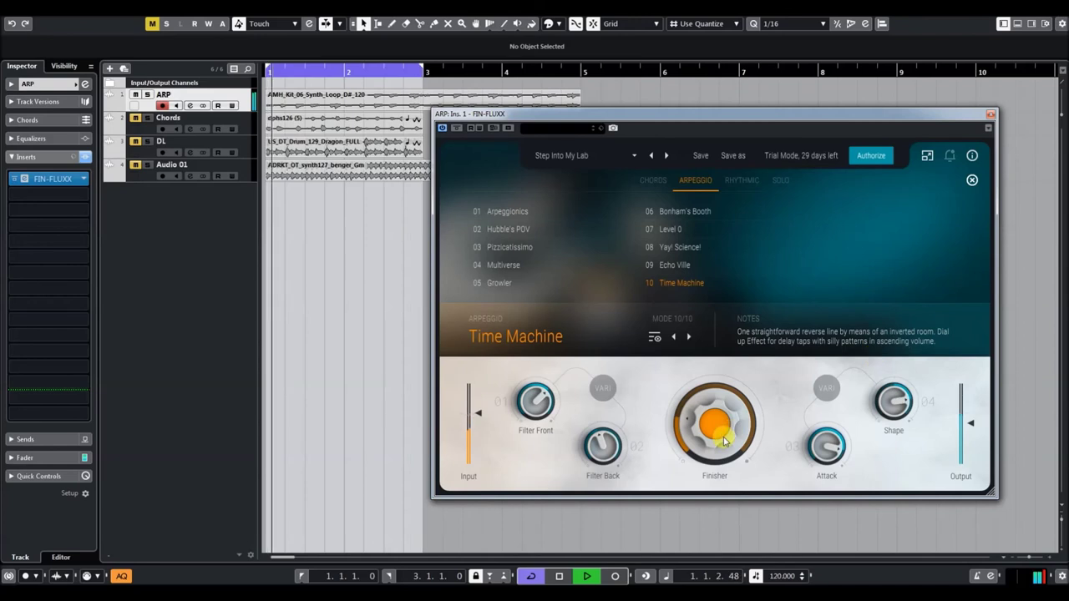
Raise the Time Machine Finisher to just below halfway, set Filter Back to 22, and lower Shape and Attack
left_click_drag(718, 400, 723, 397)
left_click(614, 449)
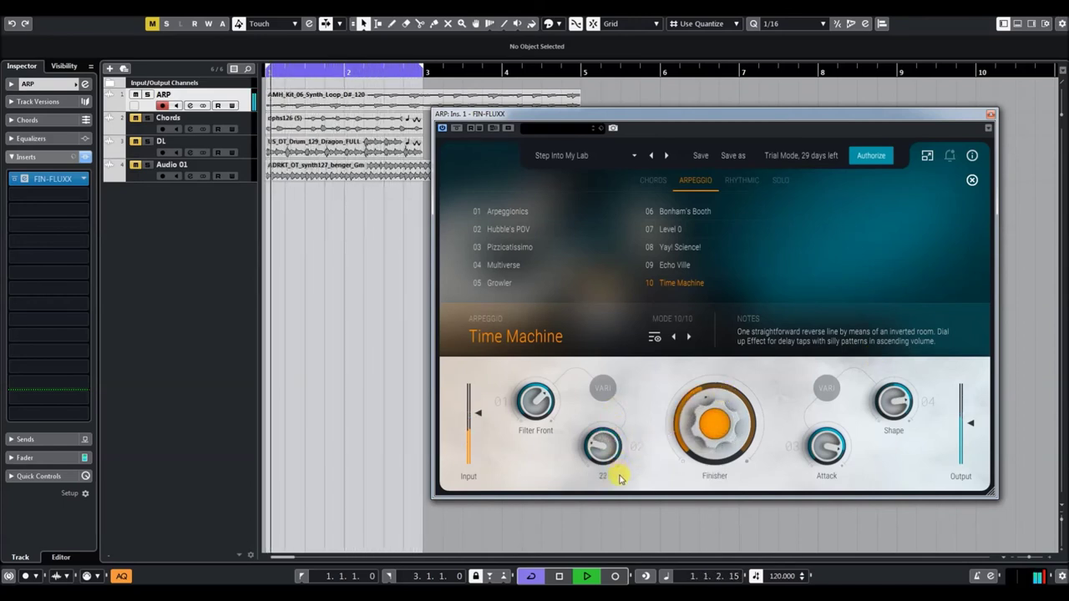
left_click_drag(893, 400, 916, 486)
left_click_drag(824, 442, 825, 444)
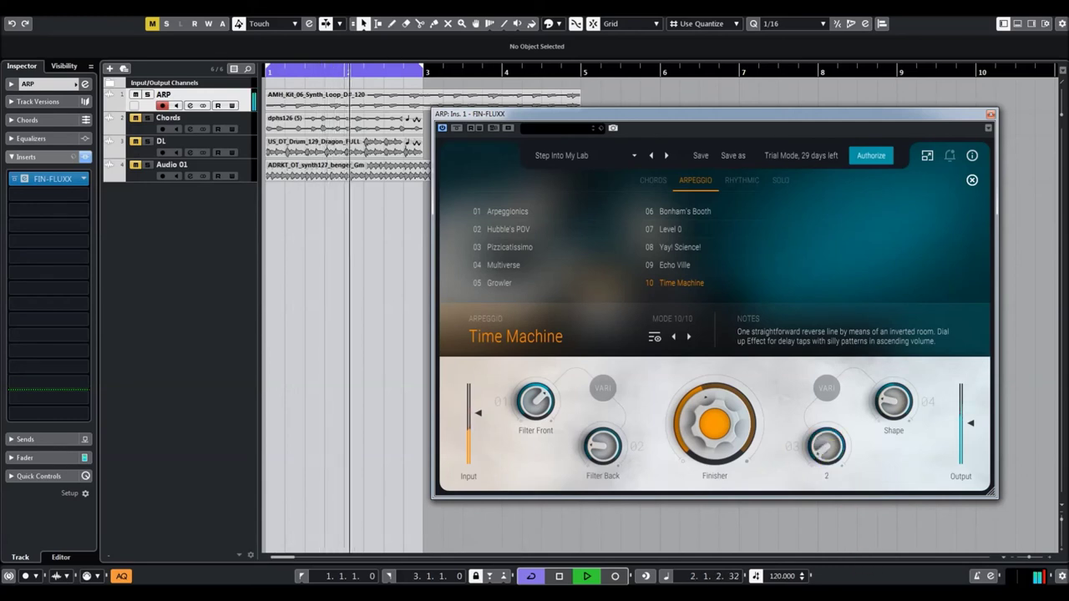
Turn Filter Front down near minimum in the Time Machine mode, and raise Filter Back, Shape, Attack and the Finisher
left_click_drag(539, 401, 612, 424)
left_click_drag(715, 428, 717, 414)
left_click_drag(908, 393, 908, 373)
left_click_drag(825, 447, 825, 417)
left_click_drag(710, 424, 715, 351)
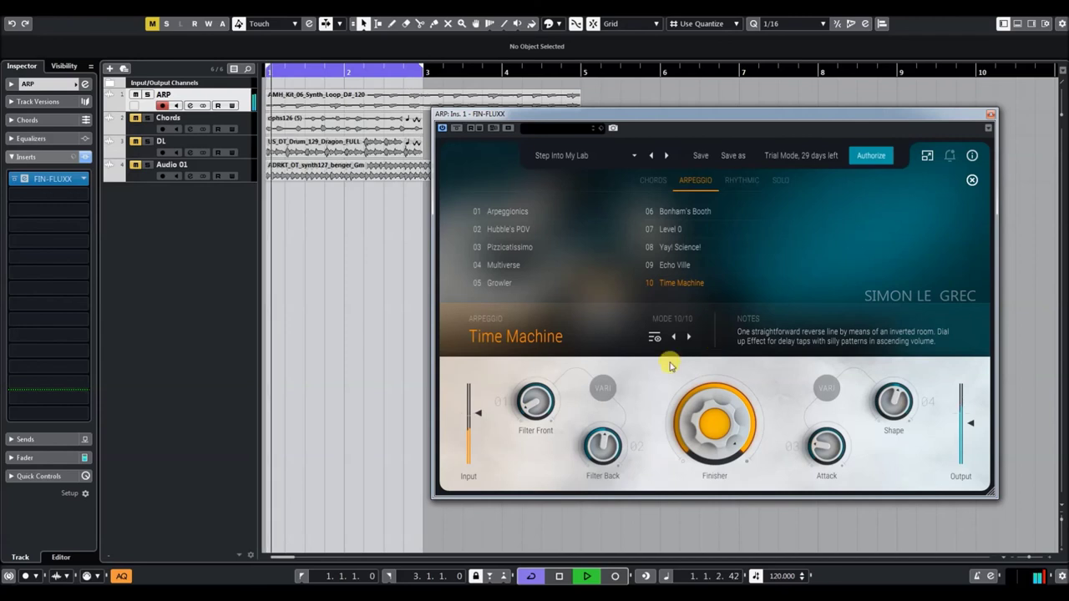
Raise Filter Front, Filter Back and Attack in the Time Machine mode, and lower Shape to just below its centre
left_click_drag(537, 401, 541, 385)
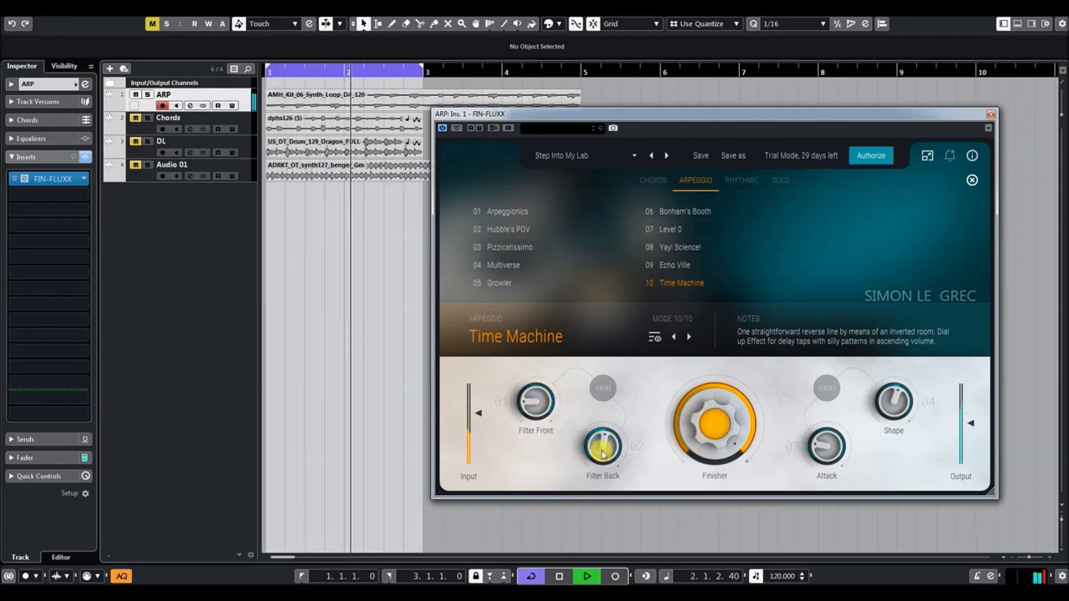
left_click_drag(613, 397, 613, 396)
left_click_drag(532, 405, 584, 399)
left_click_drag(602, 447, 630, 477)
left_click_drag(821, 449, 839, 428)
left_click_drag(894, 405, 887, 422)
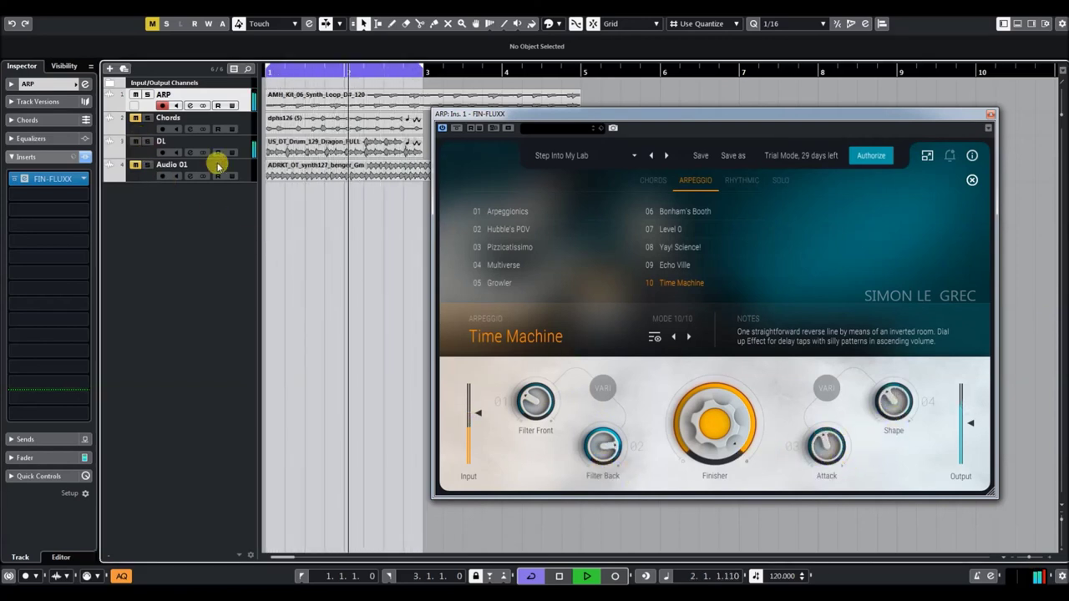
Lower Shape, drop the Finisher near minimum, turn Filter Back down to just below centre, and raise Filter Front high in the Time Machine mode
left_click_drag(890, 401, 873, 441)
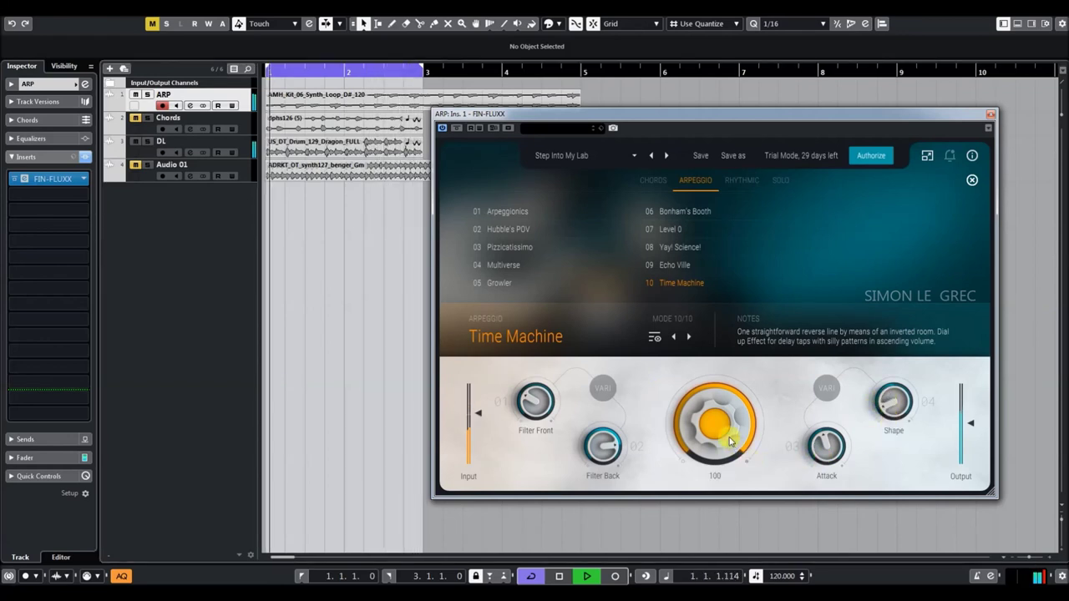
left_click_drag(708, 416, 720, 466)
left_click_drag(599, 447, 621, 510)
left_click_drag(544, 401, 558, 319)
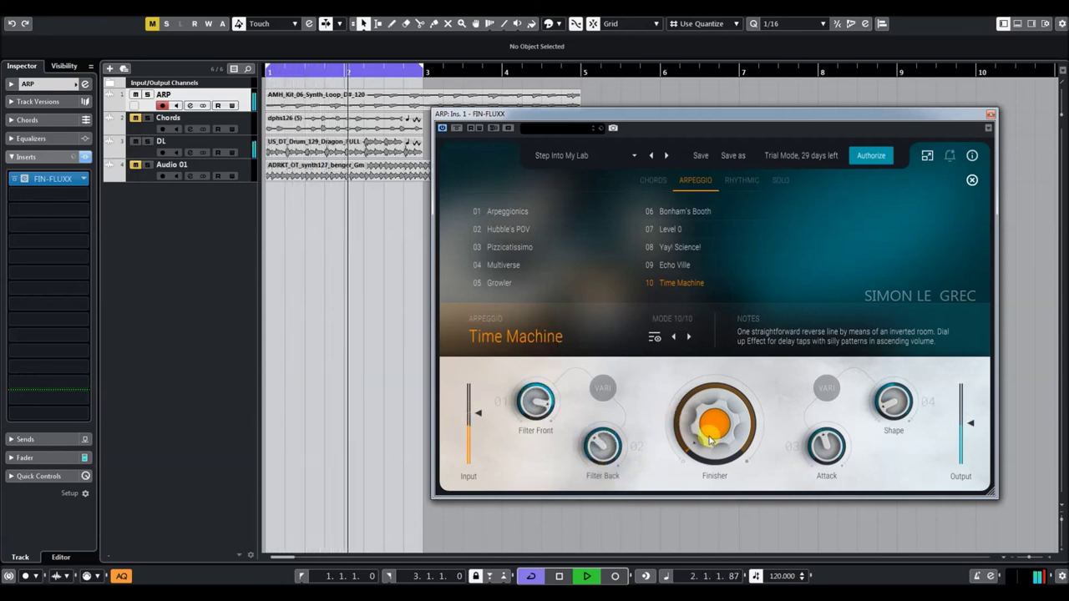
Raise Shape and the Finisher to below their centres, bring Filter Back just above centre, and turn Attack up high
left_click_drag(825, 449, 834, 507)
left_click_drag(890, 406, 887, 390)
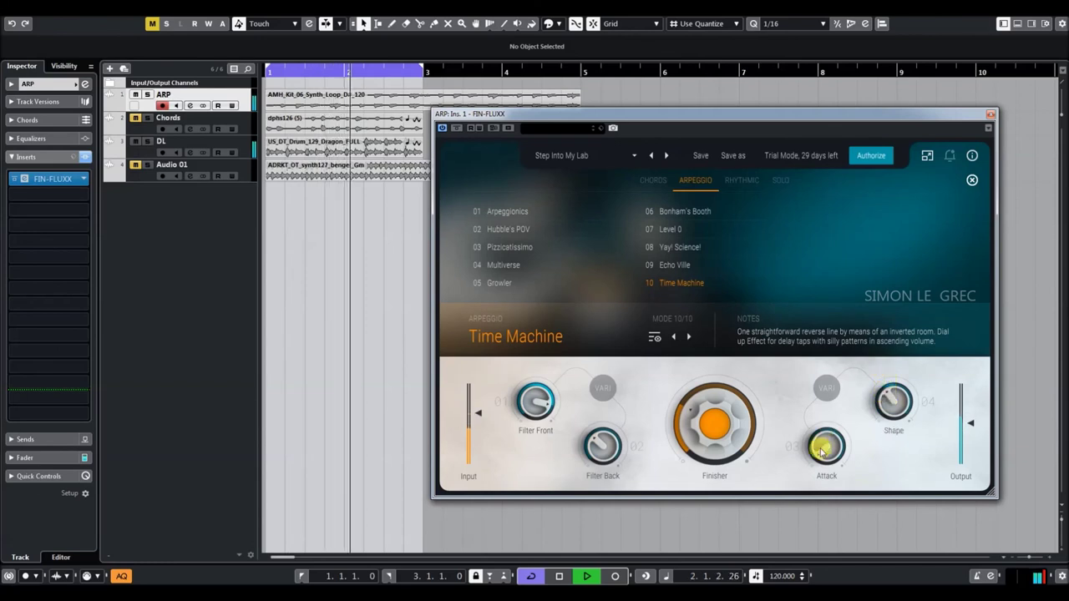
left_click_drag(603, 464, 612, 447)
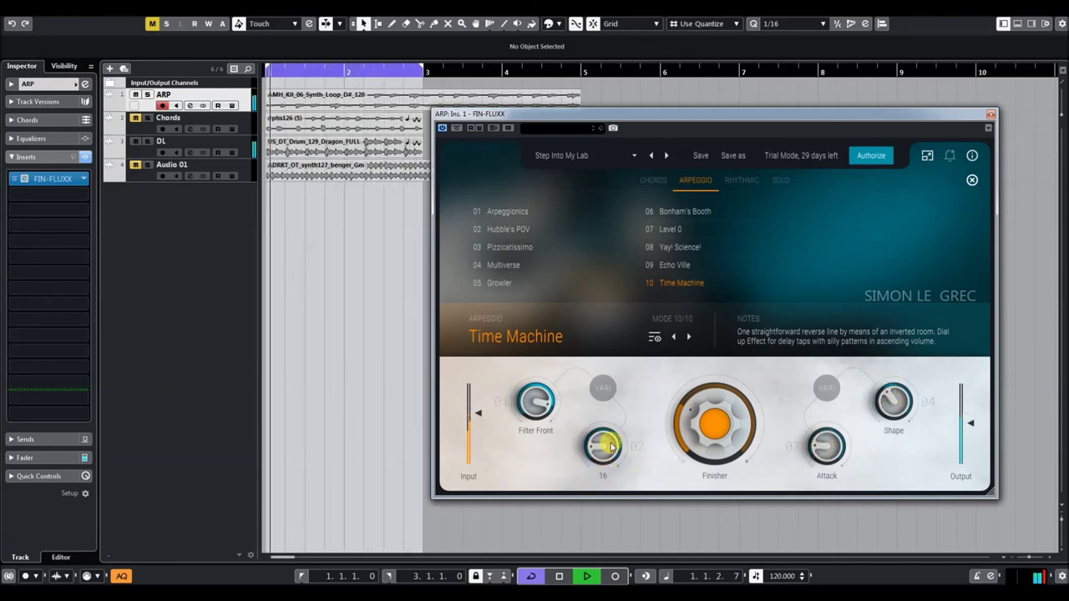
left_click_drag(735, 442, 729, 453)
left_click_drag(824, 445, 849, 321)
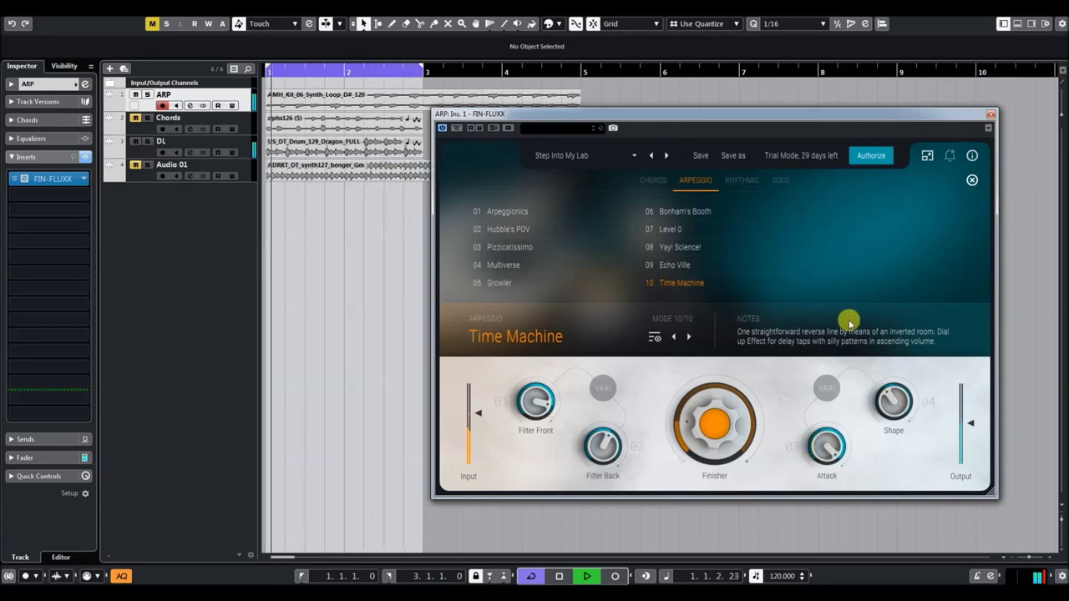
Lower Filter Front and Shape, raise Filter Back high in the Time Machine mode, and stop the looping playback
left_click_drag(538, 409, 544, 440)
left_click_drag(608, 447, 610, 411)
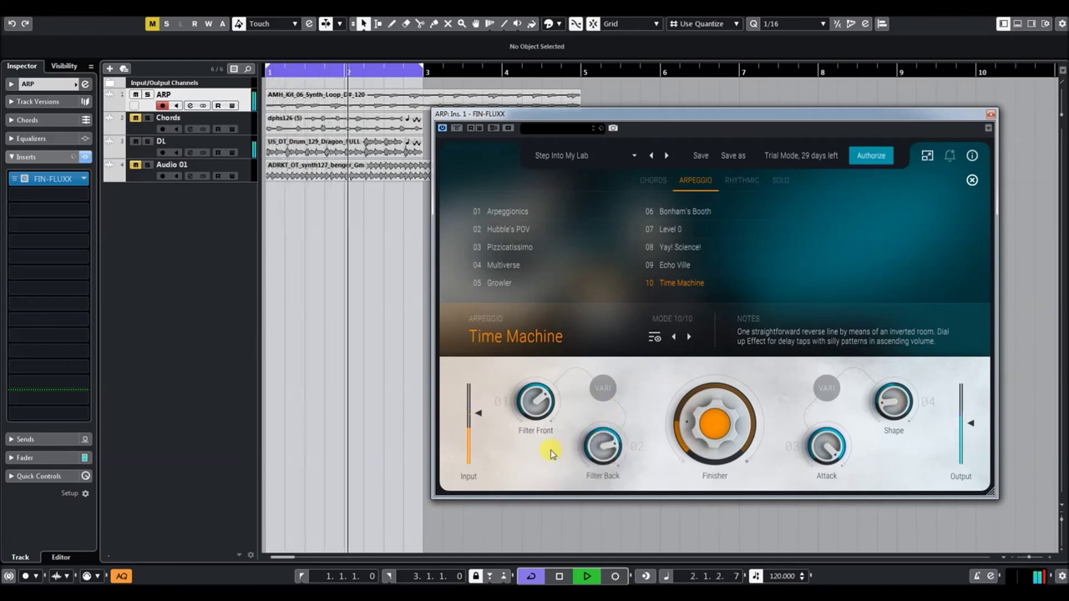
key("space")
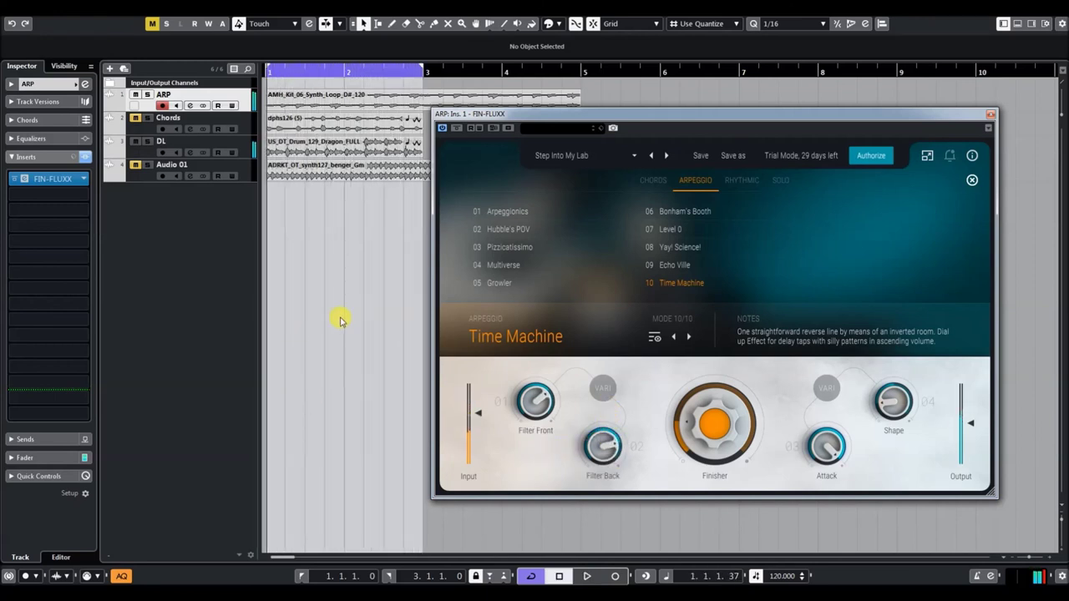